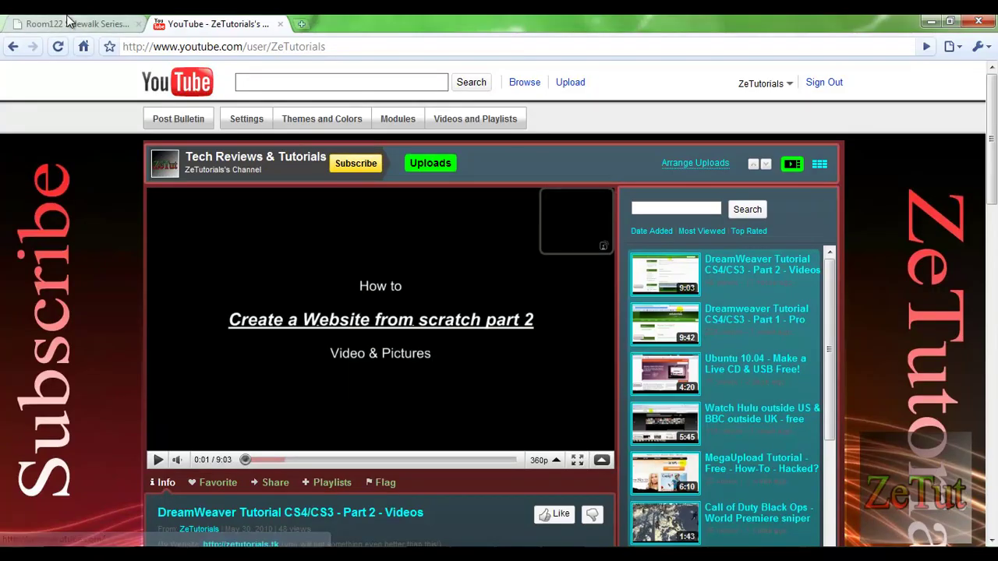
- Switch to the browser tab with the Room122 Sidewalk Series Cracks brush page on Brusheezy
click(68, 21)
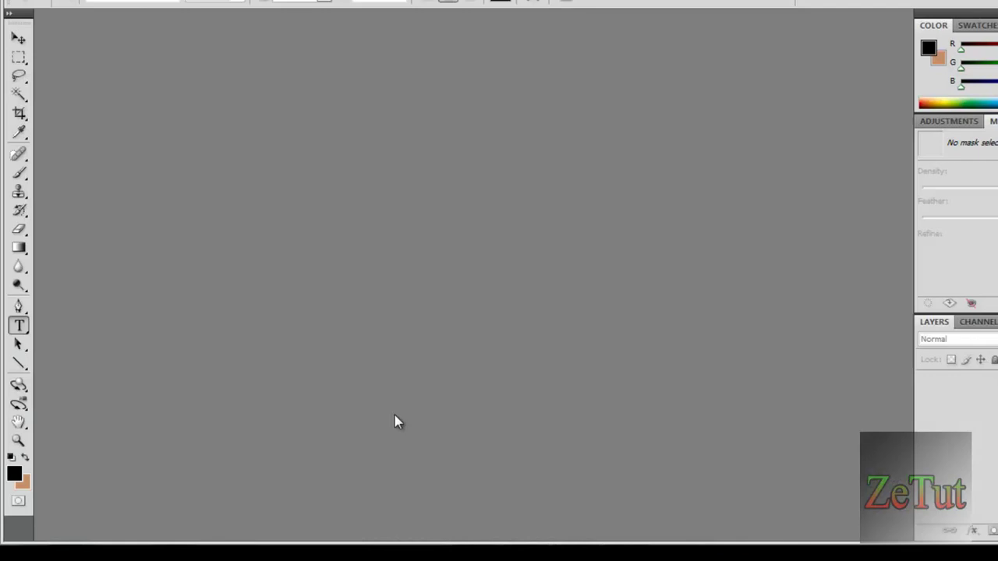
- Start a new document with Ctrl+N and name it 'Wallpaper 789'
key(ctrl+n)
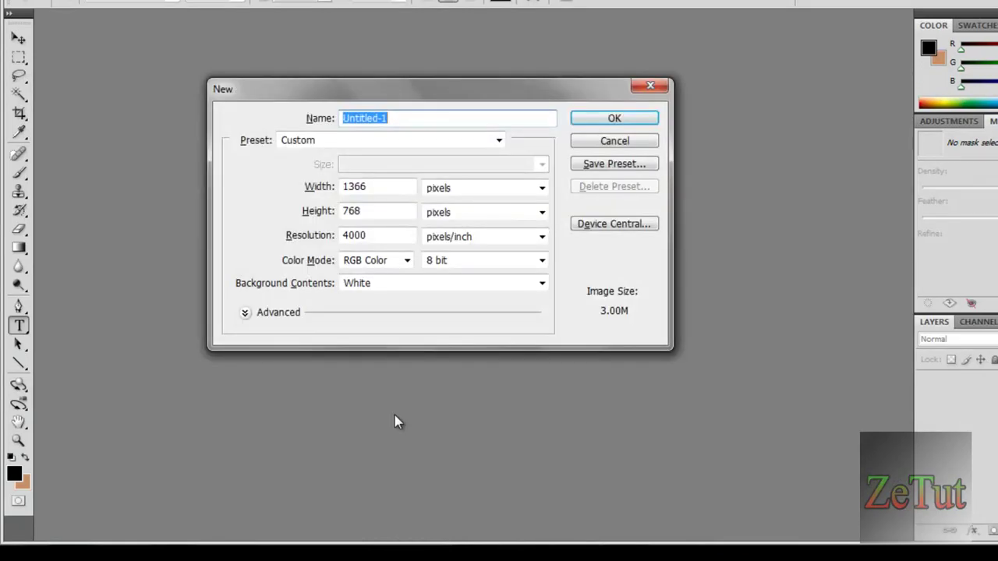
text(Wallp)
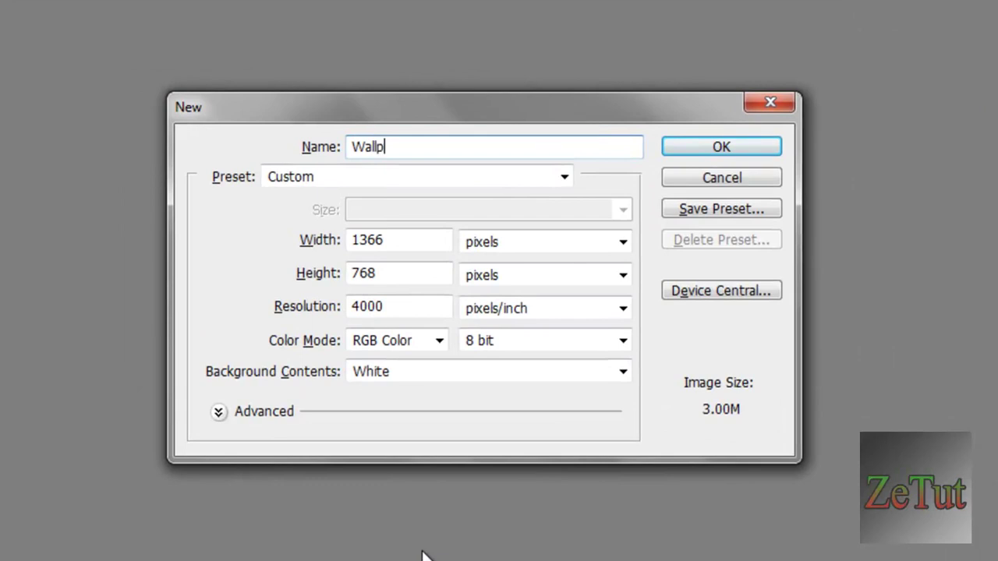
text(aper 789)
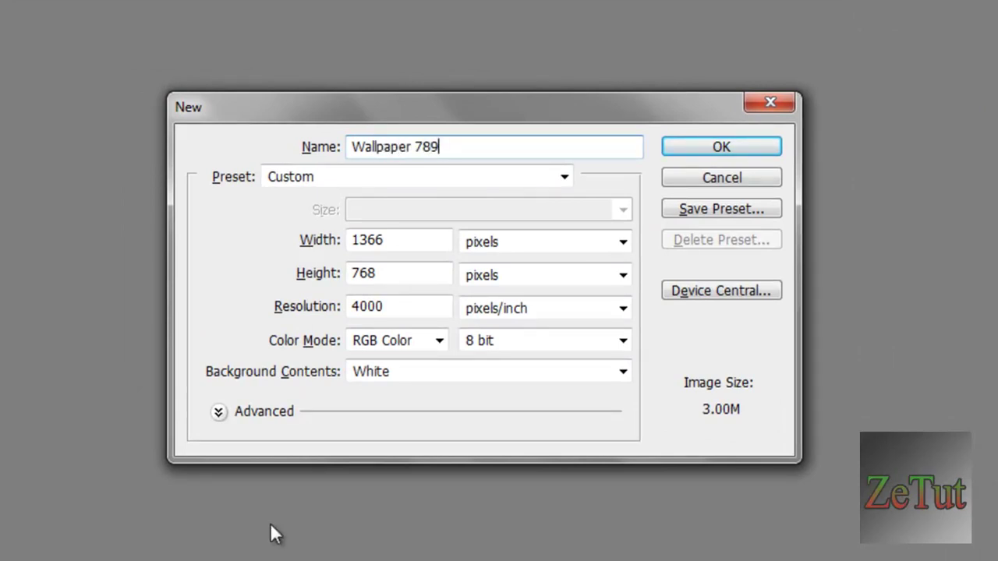
- Open the Windows Screen Resolution settings and list the resolutions, showing 1366 × 768
click(405, 237)
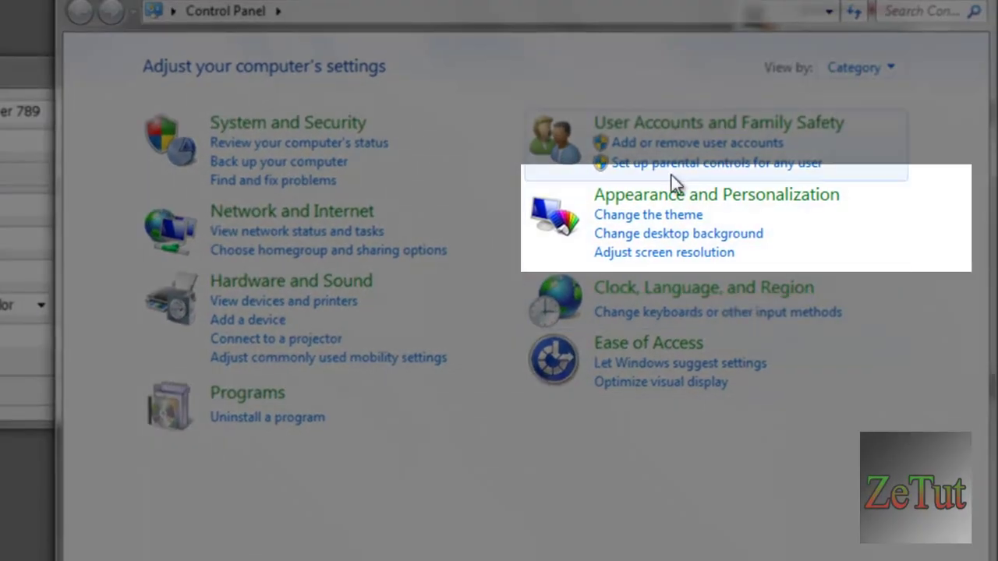
click(636, 251)
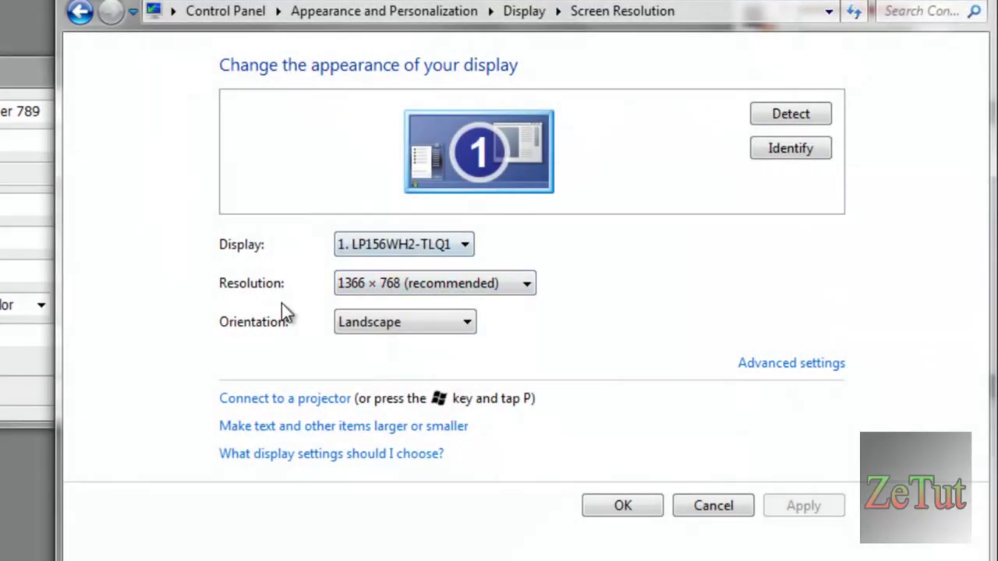
click(388, 283)
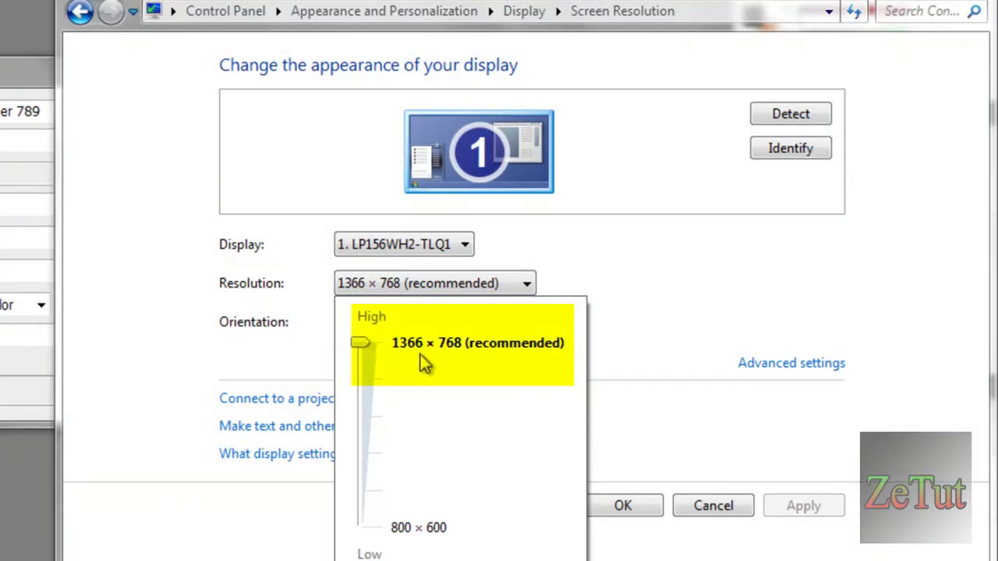
- Check width 1366, height 768 and resolution 4000 in the New dialog to create the document
click(664, 281)
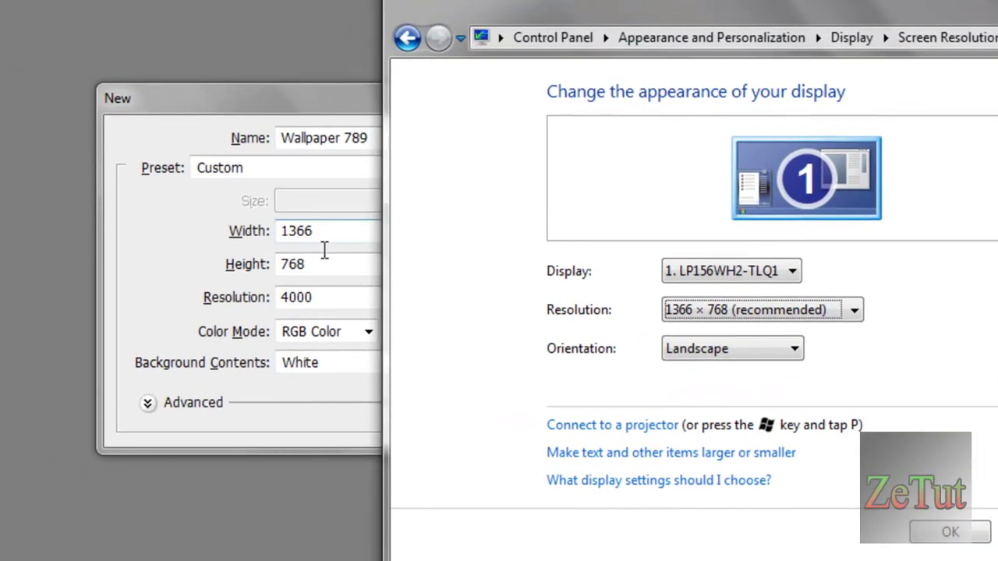
click(323, 263)
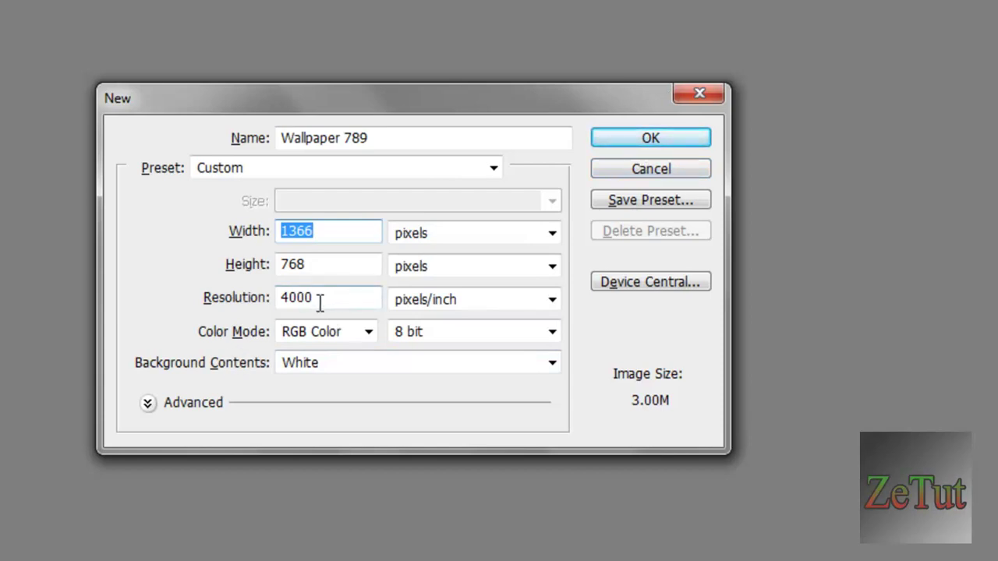
drag(315, 301, 279, 304)
click(348, 291)
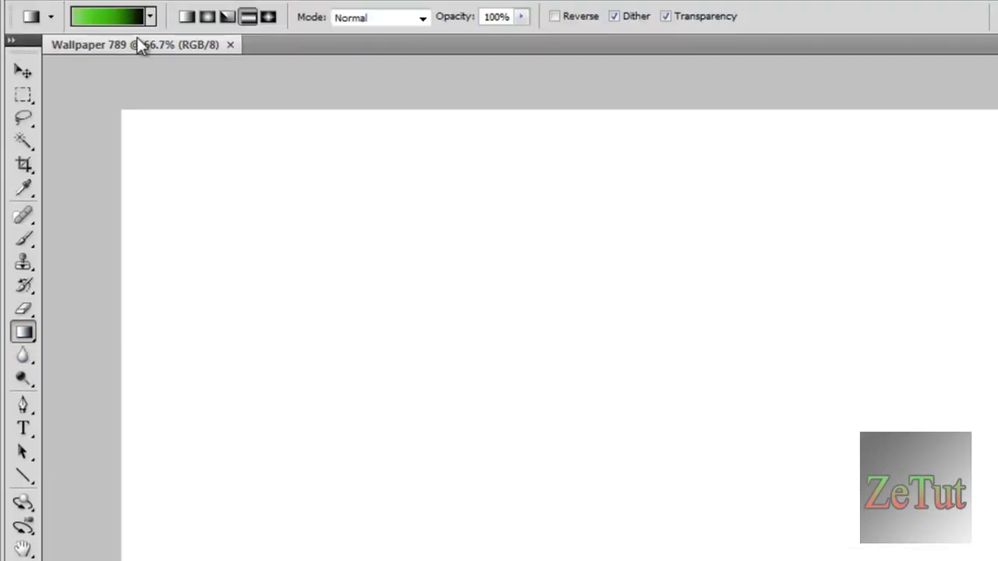
- In the Gradient Editor, make the first colour stop a brighter light green
click(113, 28)
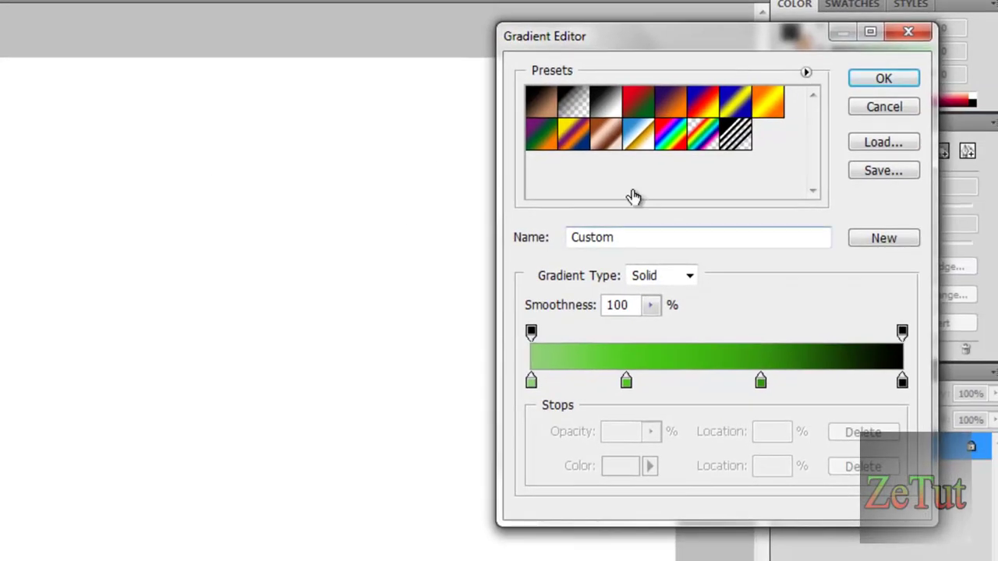
click(531, 381)
double_click(531, 381)
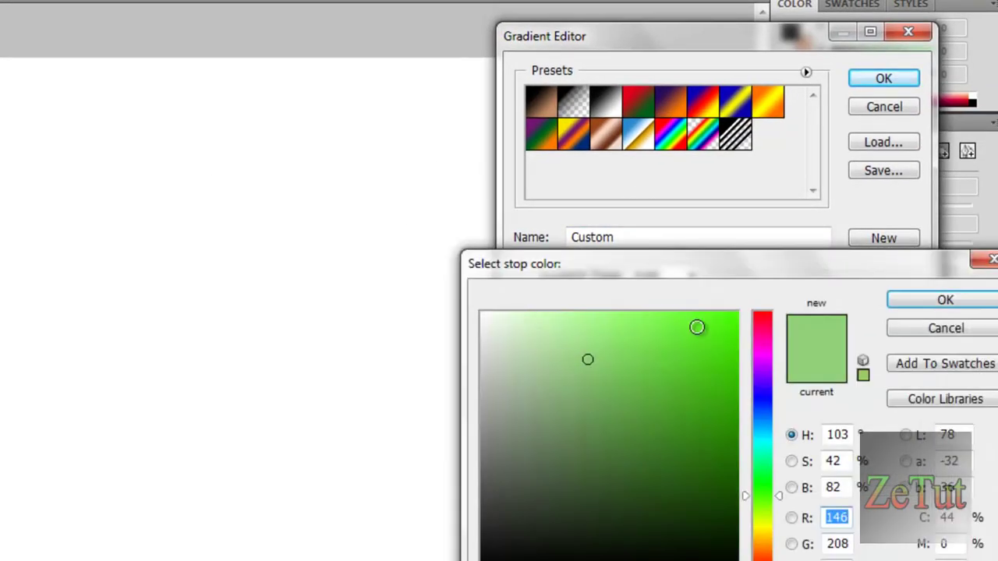
mouse_move(587, 365)
mouse_down()
mouse_move(602, 339)
mouse_move(613, 341)
mouse_up()
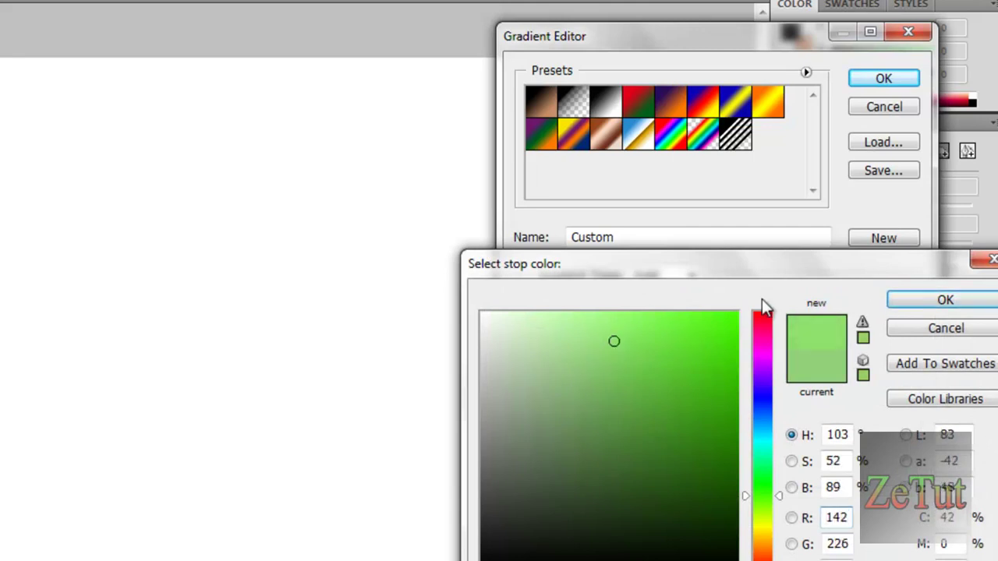
click(946, 301)
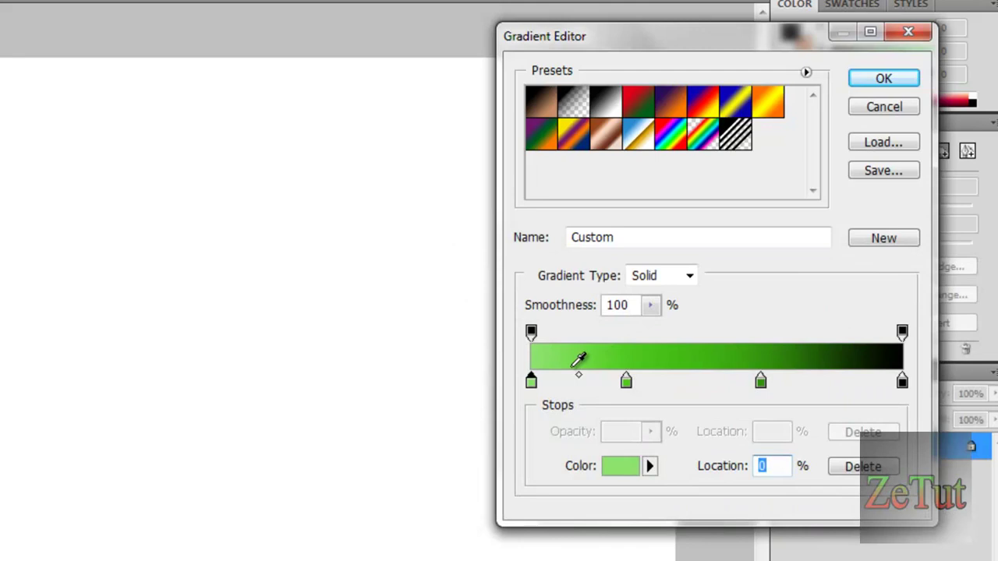
- Set the second stop to a slightly darker green and the third to dark green
double_click(626, 381)
click(690, 381)
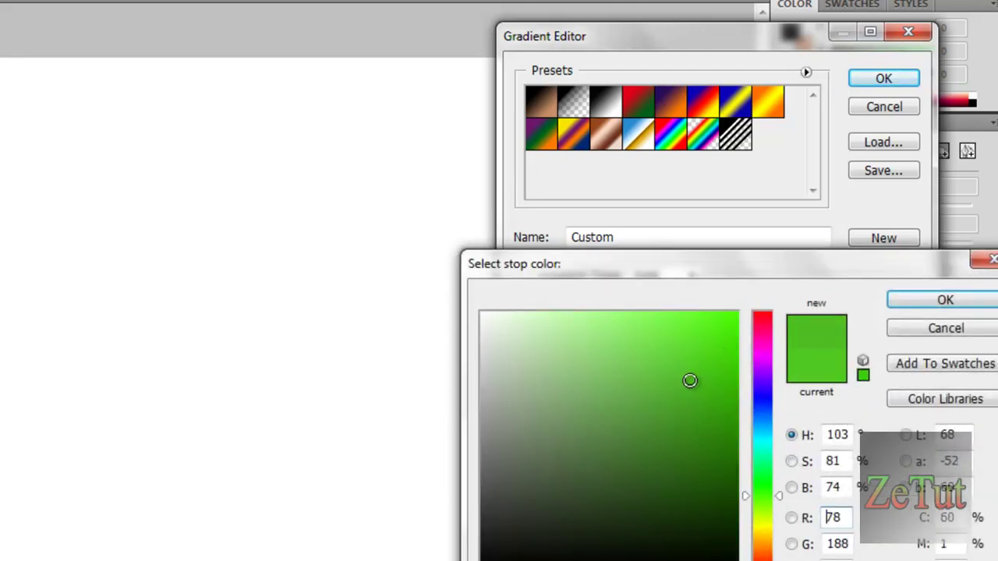
click(684, 381)
click(888, 301)
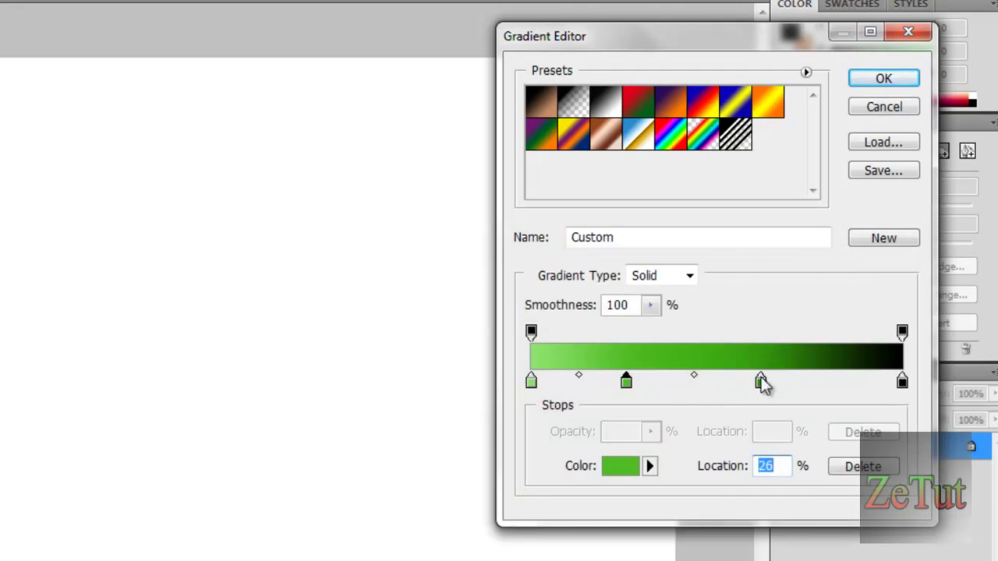
double_click(761, 381)
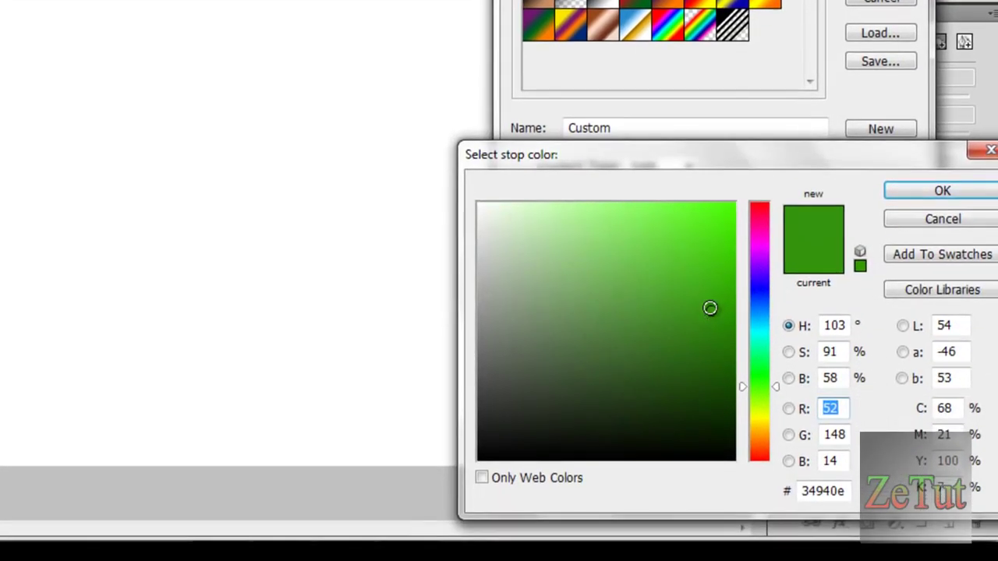
click(709, 325)
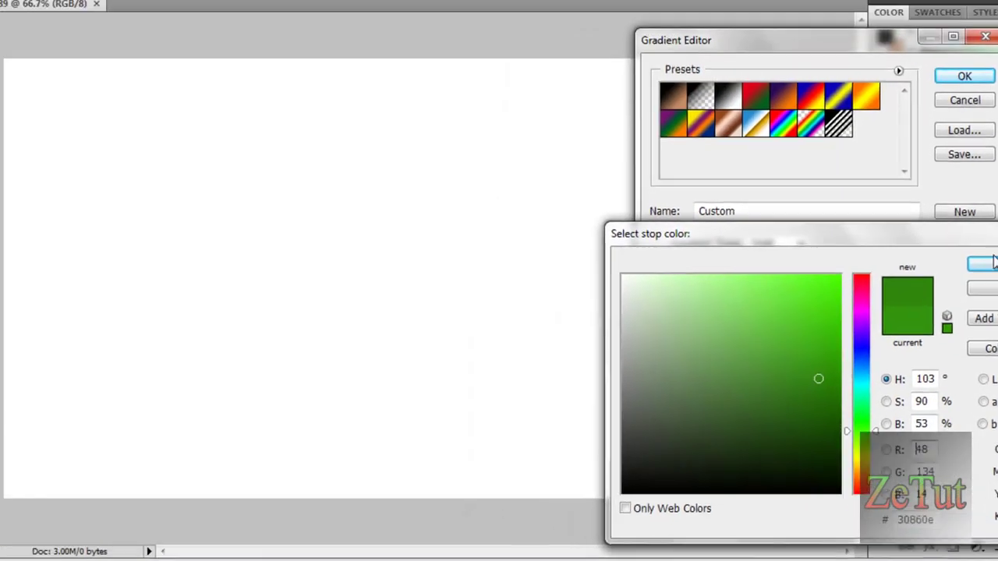
click(942, 190)
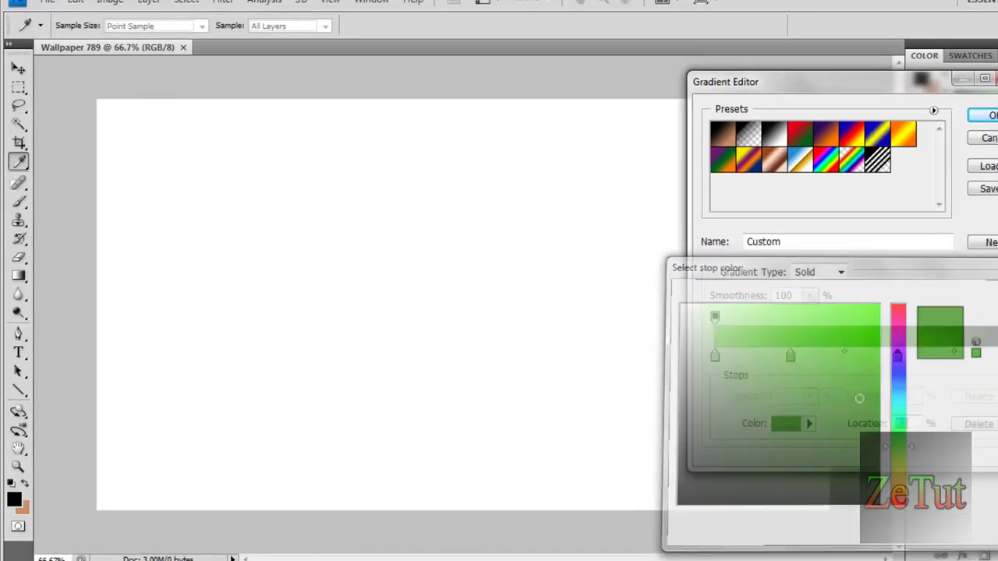
- Accept the green gradient and drag it diagonally from the canvas's top-left to bottom-right corner
click(983, 117)
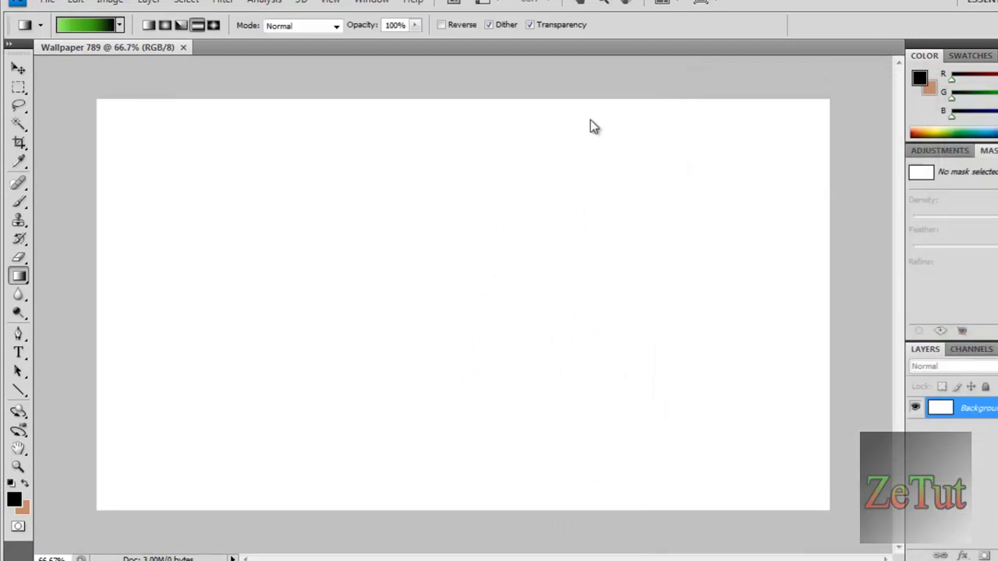
drag(465, 99, 466, 518)
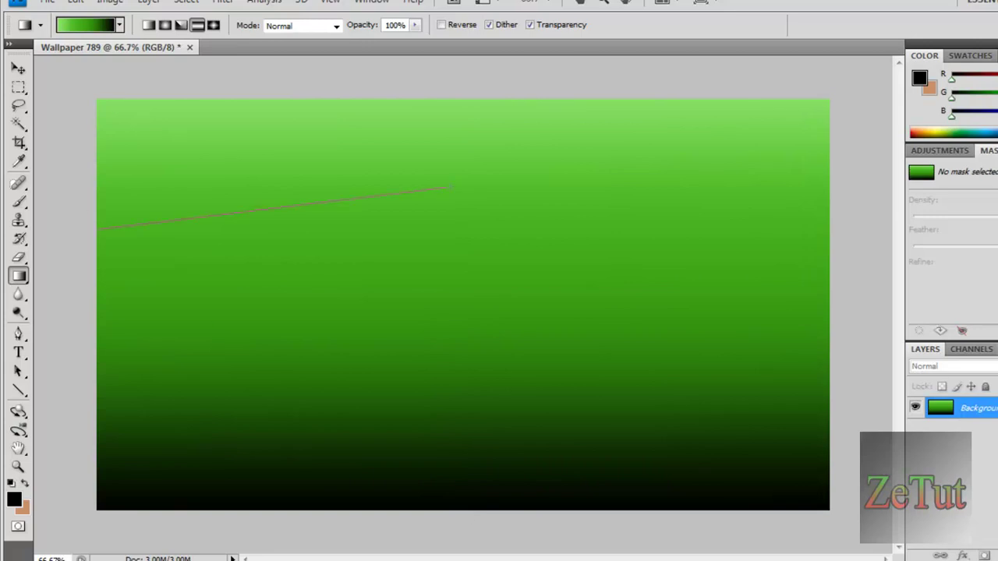
drag(785, 317, 786, 318)
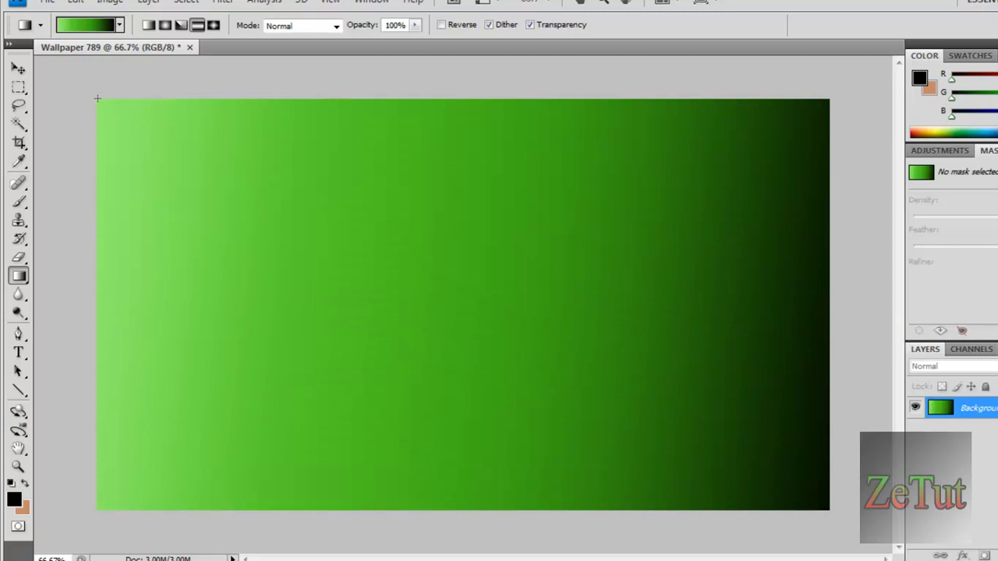
drag(98, 100, 826, 504)
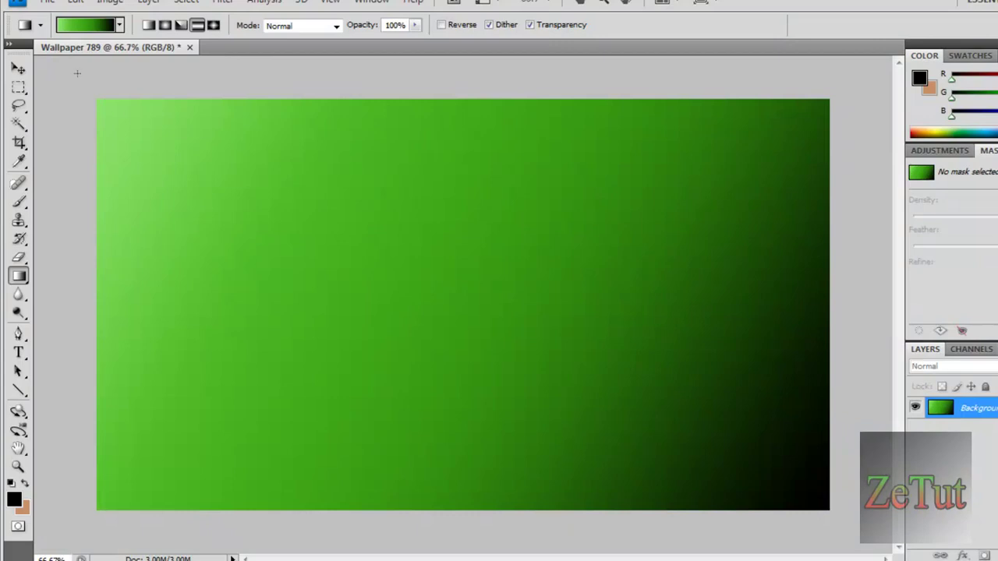
drag(99, 100, 798, 481)
drag(696, 456, 697, 456)
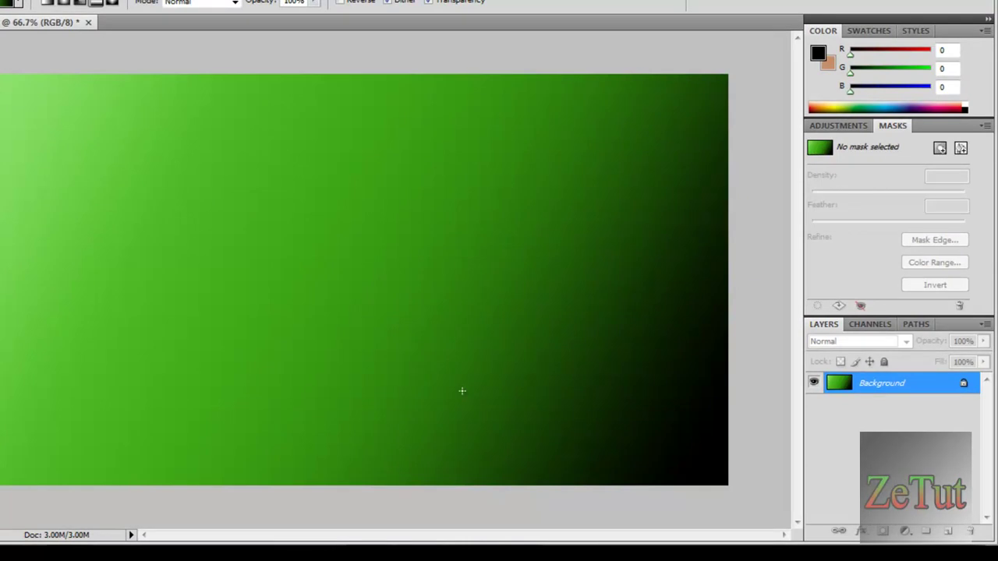
- Add a new empty layer above Background and open the brush picker of the Brush Tool
click(948, 532)
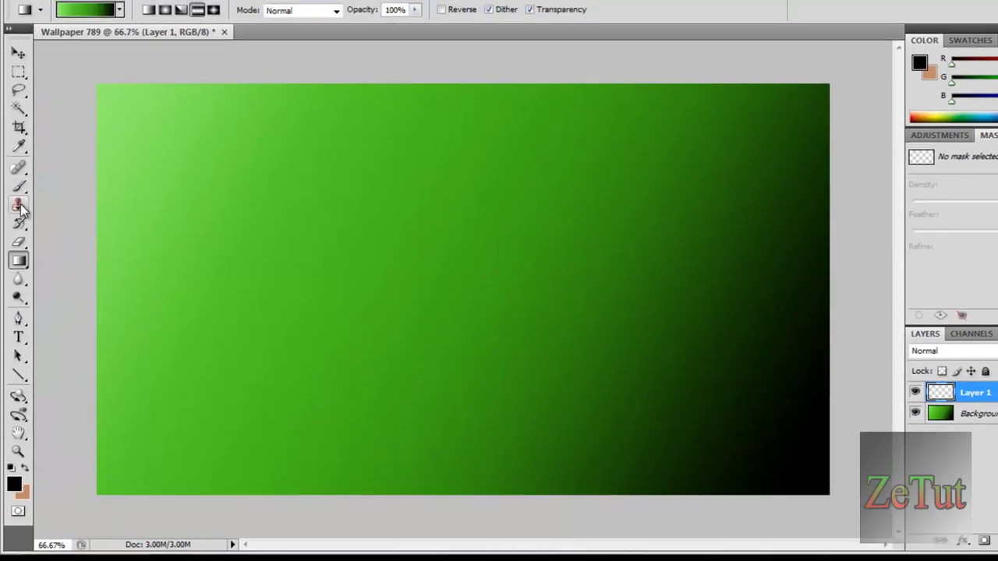
click(22, 238)
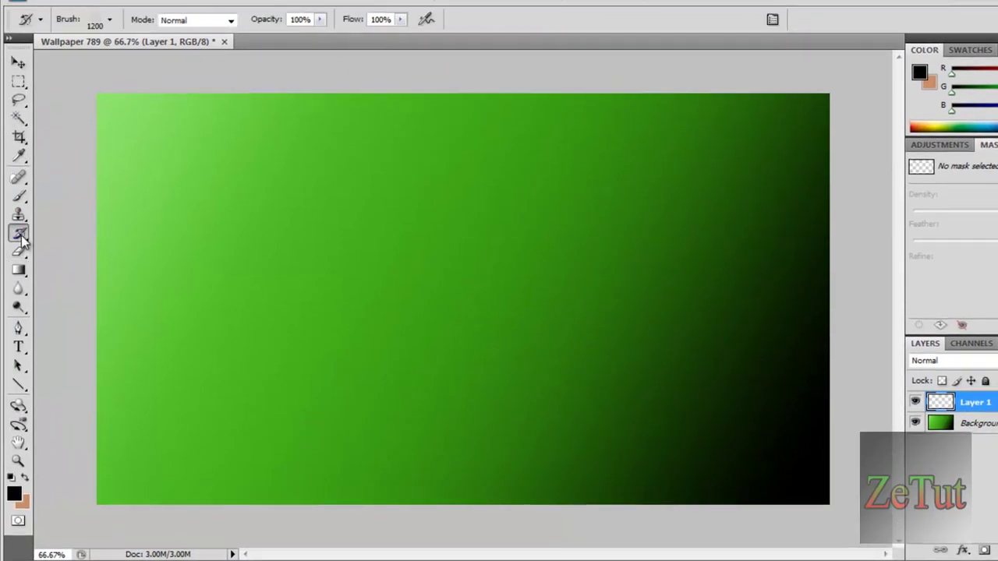
click(112, 22)
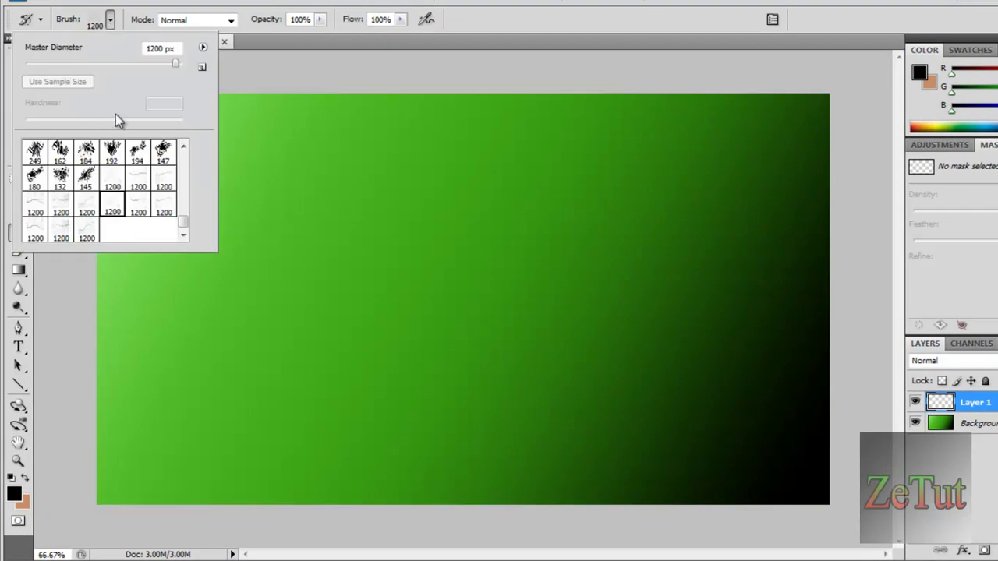
click(184, 157)
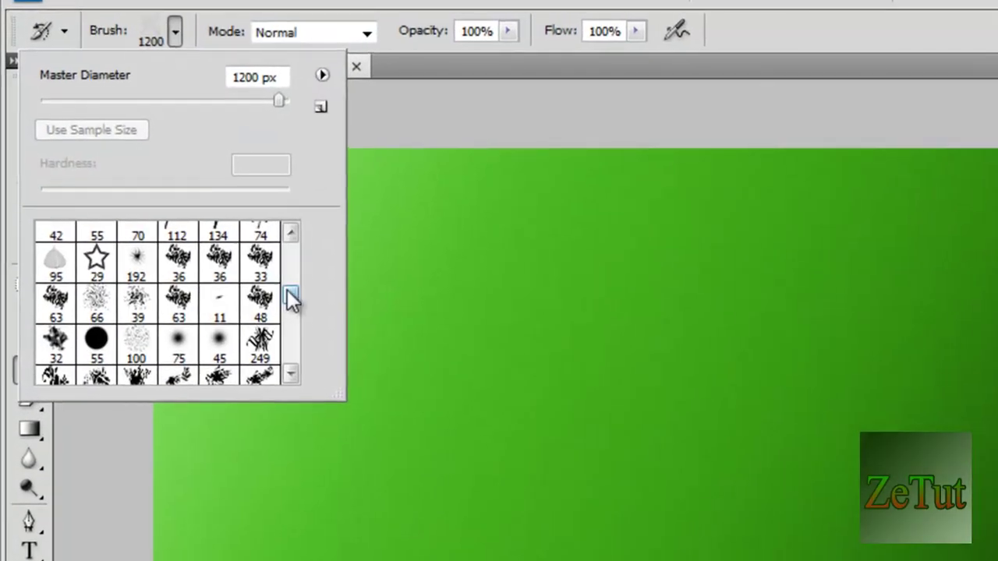
drag(196, 197, 196, 255)
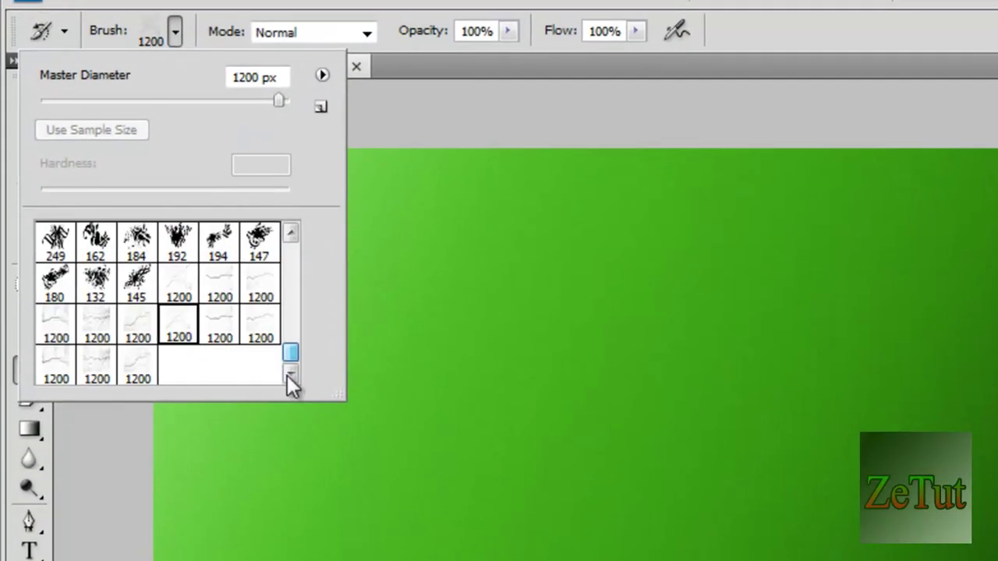
- Load the Room122_Sidewalk_Cracks.abr brush set into the brush presets
click(322, 76)
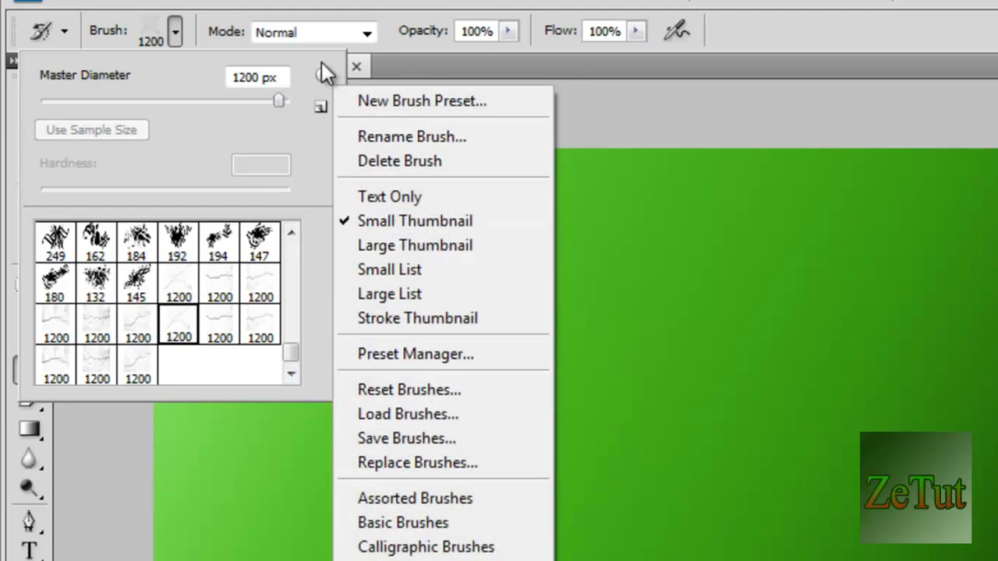
click(443, 399)
click(880, 344)
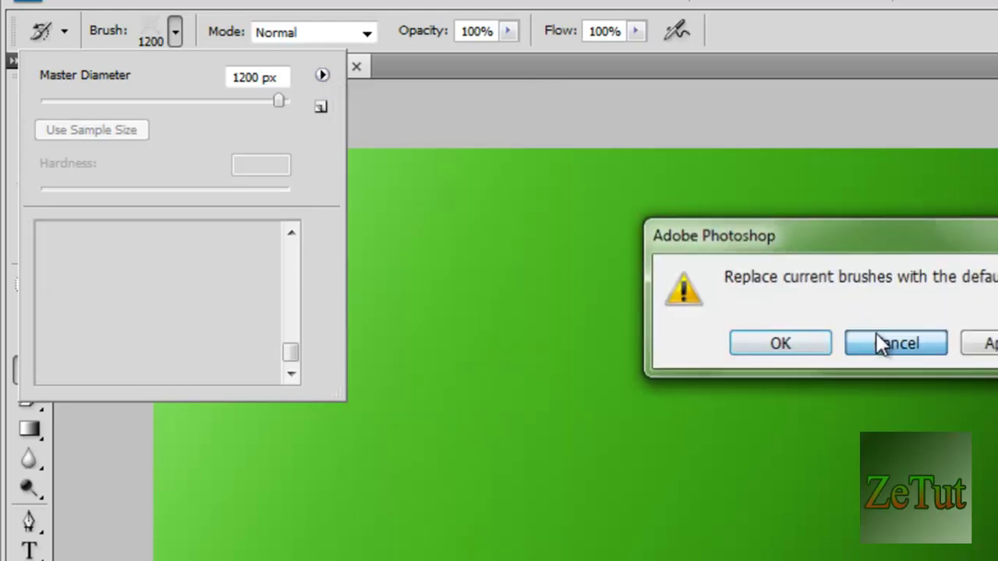
click(323, 78)
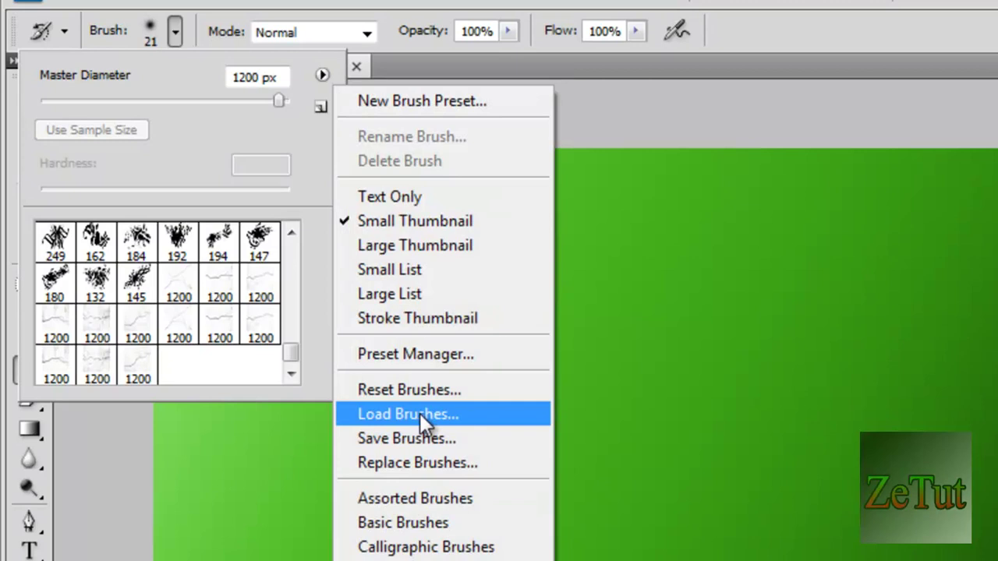
click(423, 416)
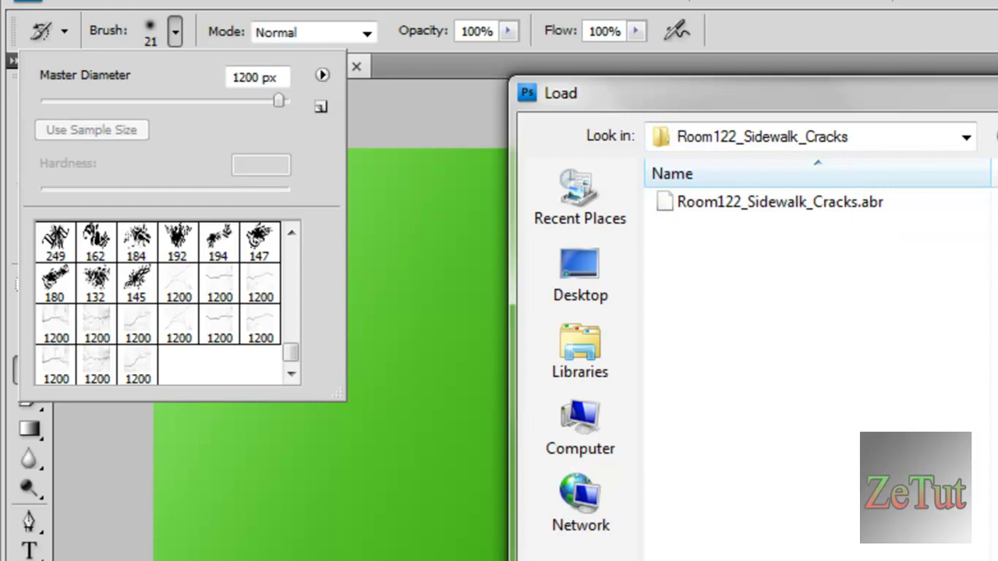
key(Return)
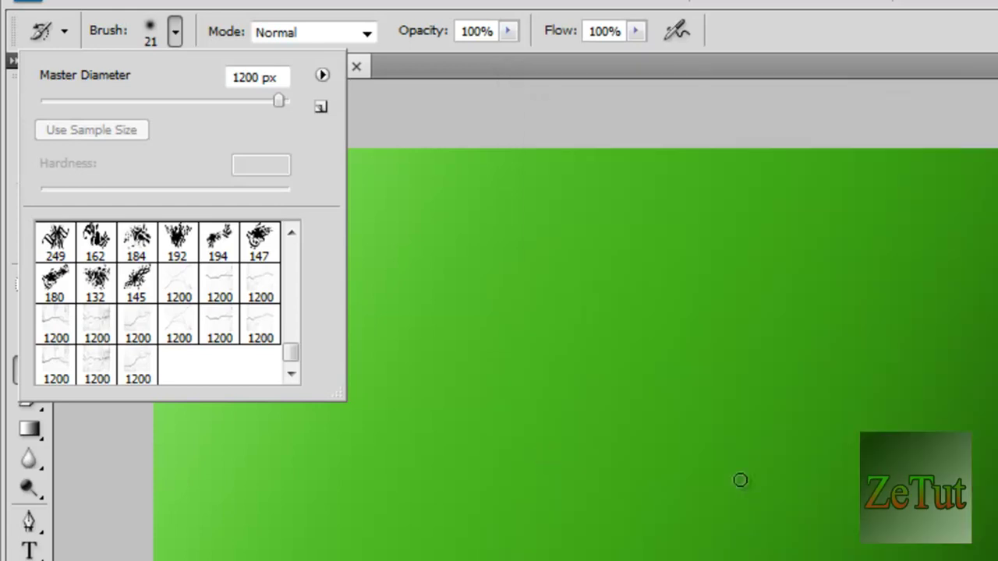
- Choose a 1200 px crack brush and stamp white cracks at the middle, top-left and bottom-right
click(225, 333)
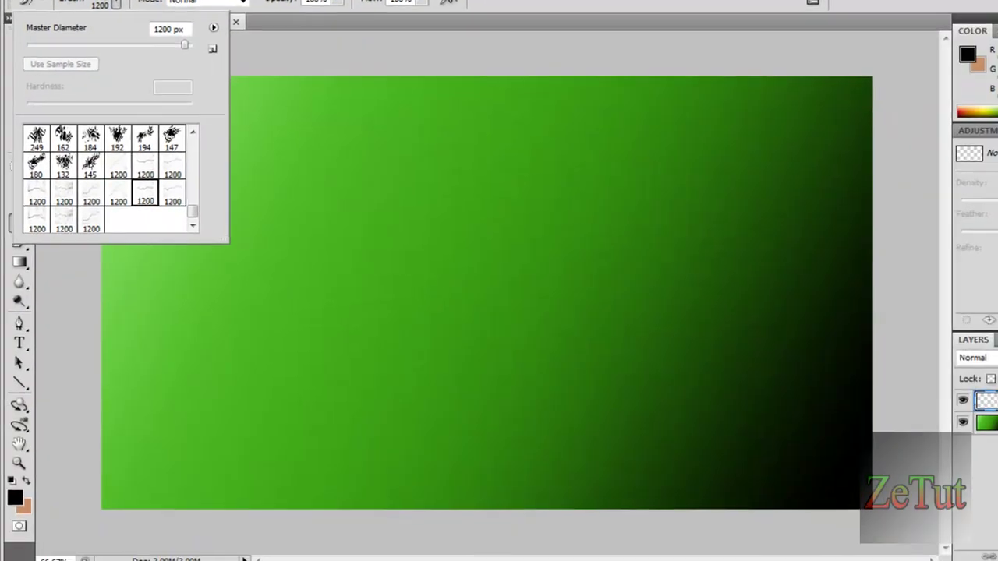
click(174, 197)
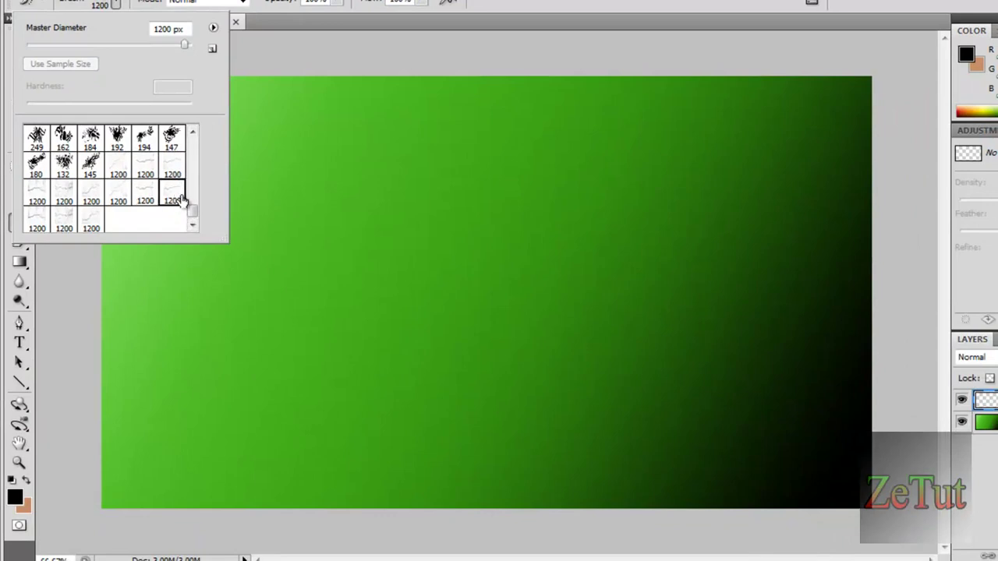
click(93, 221)
click(479, 284)
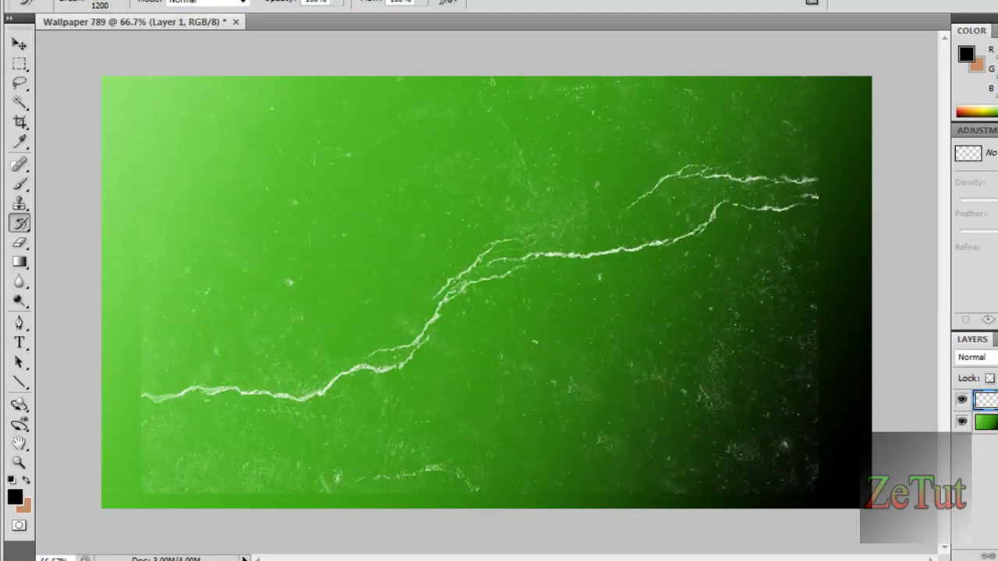
click(156, 125)
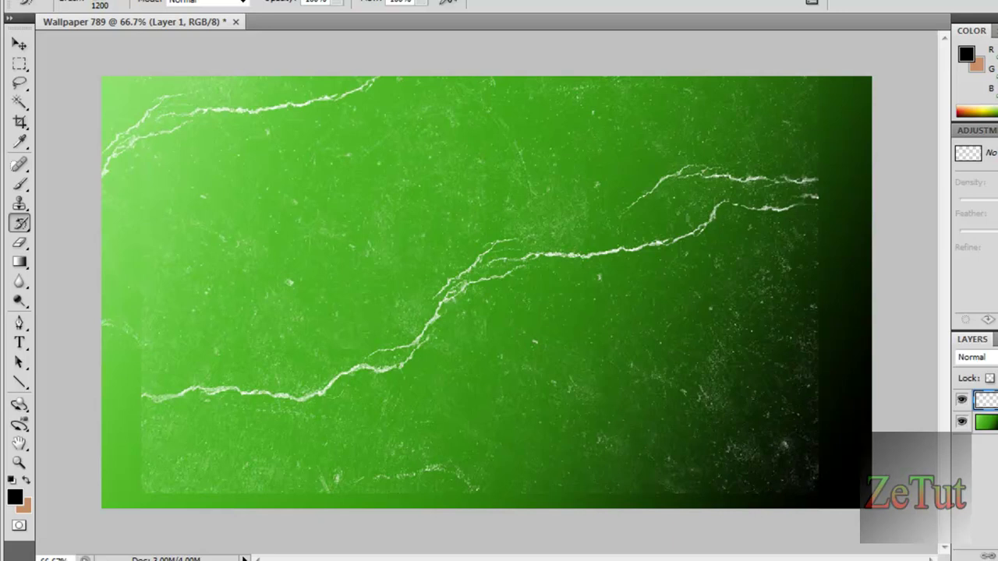
click(660, 463)
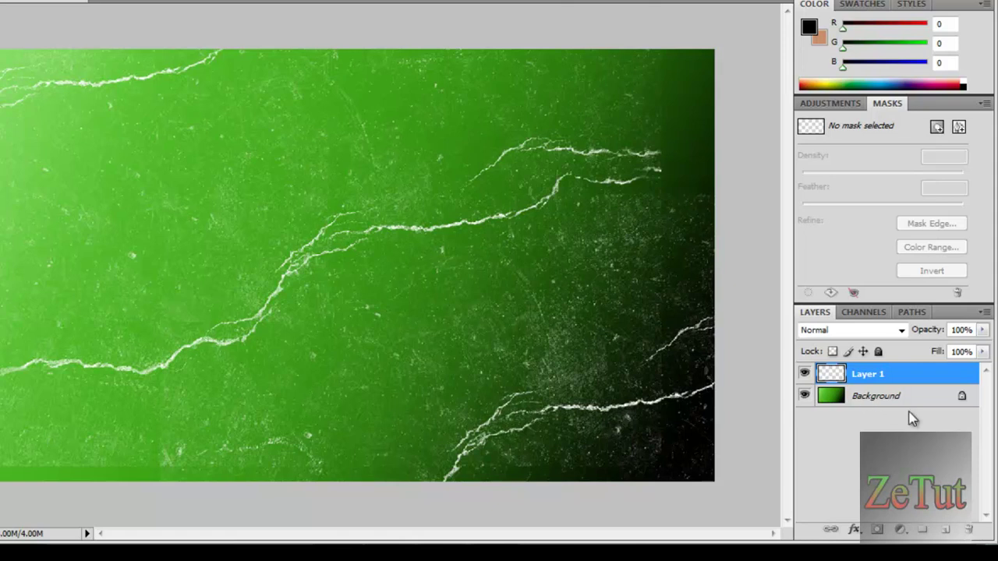
- Create Layer 2 above Layer 1 and select a different 1200 px crack brush
click(946, 532)
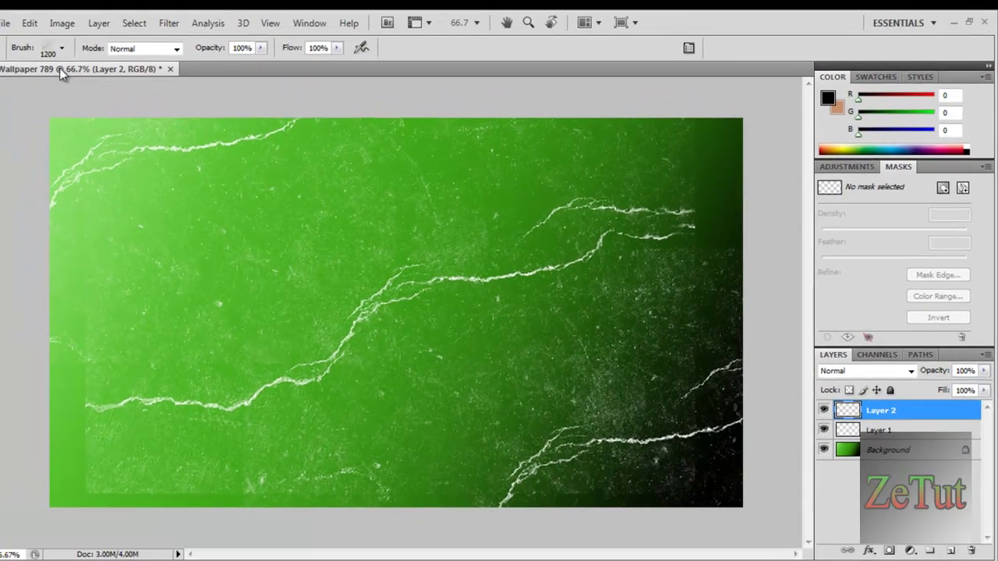
click(63, 52)
click(17, 248)
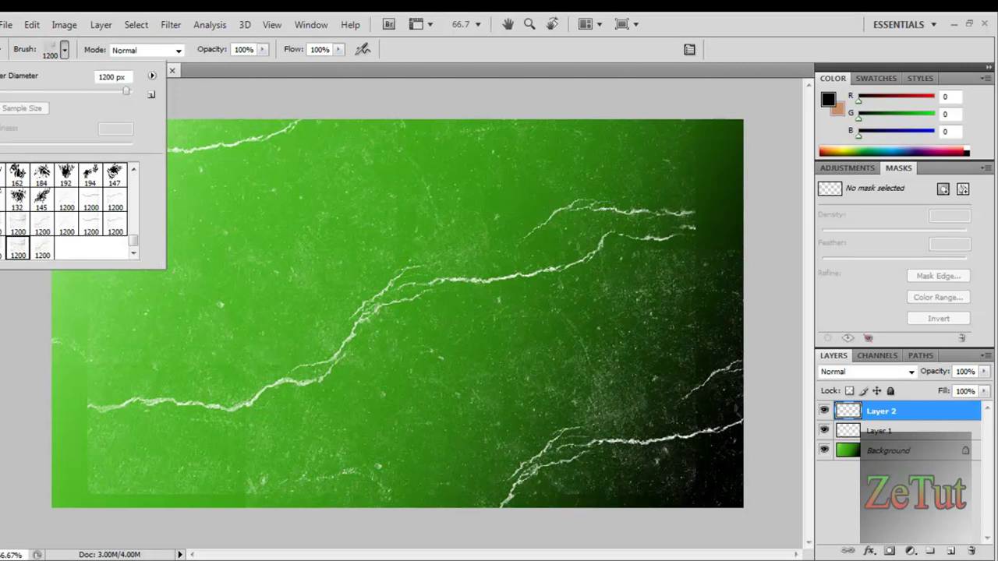
double_click(23, 251)
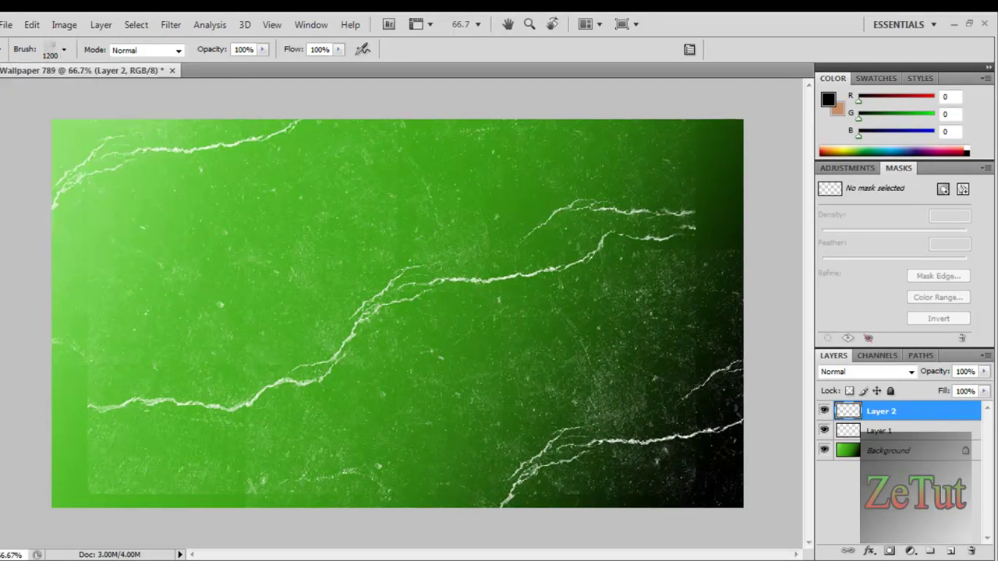
- Stamp more cracks on Layer 2 and enable Gradient Overlay in its Blending Options
click(525, 420)
click(525, 420)
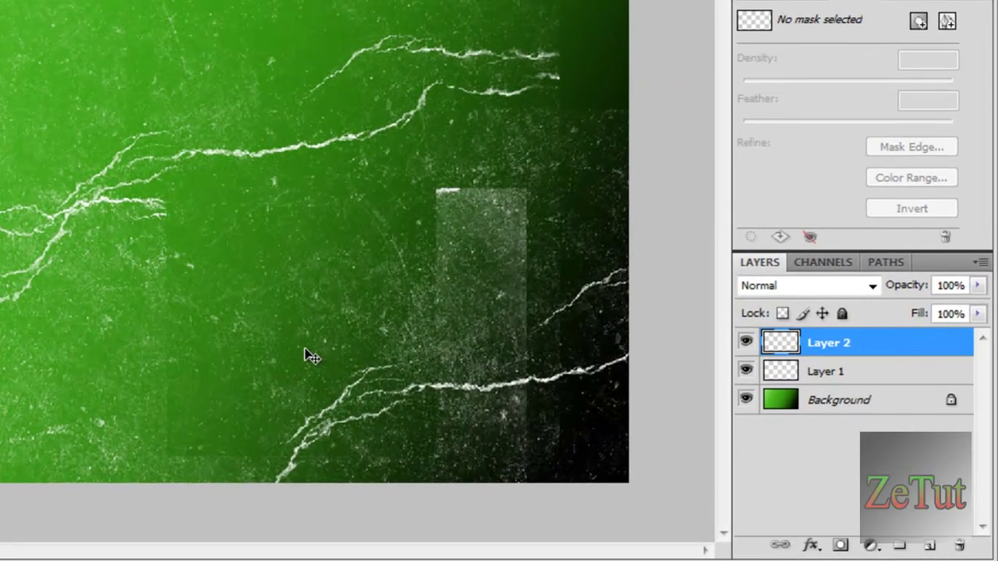
right_click(789, 341)
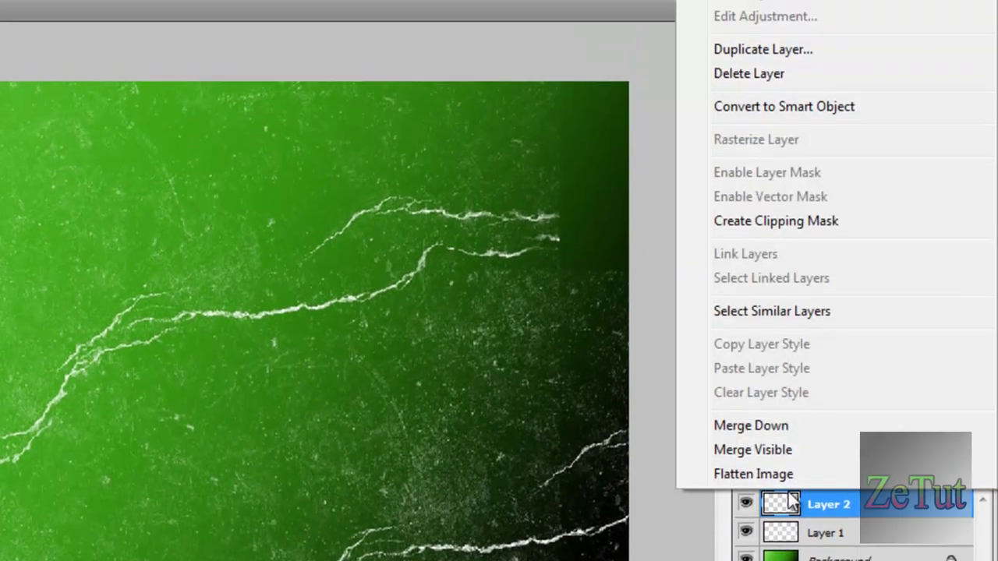
click(785, 73)
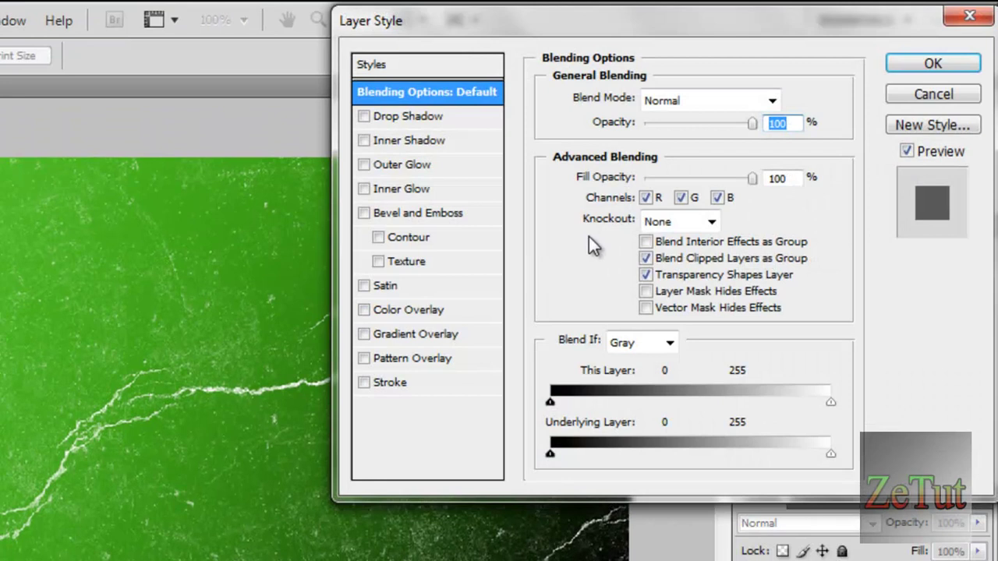
click(412, 336)
- Change the overlay gradient's white end stop to black and accept it
click(672, 152)
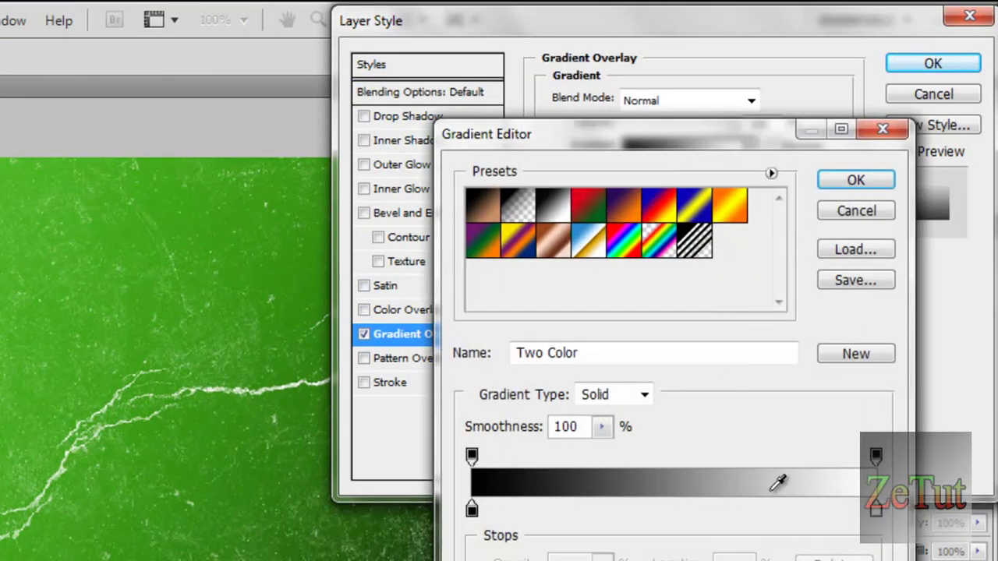
double_click(862, 520)
drag(638, 496, 468, 560)
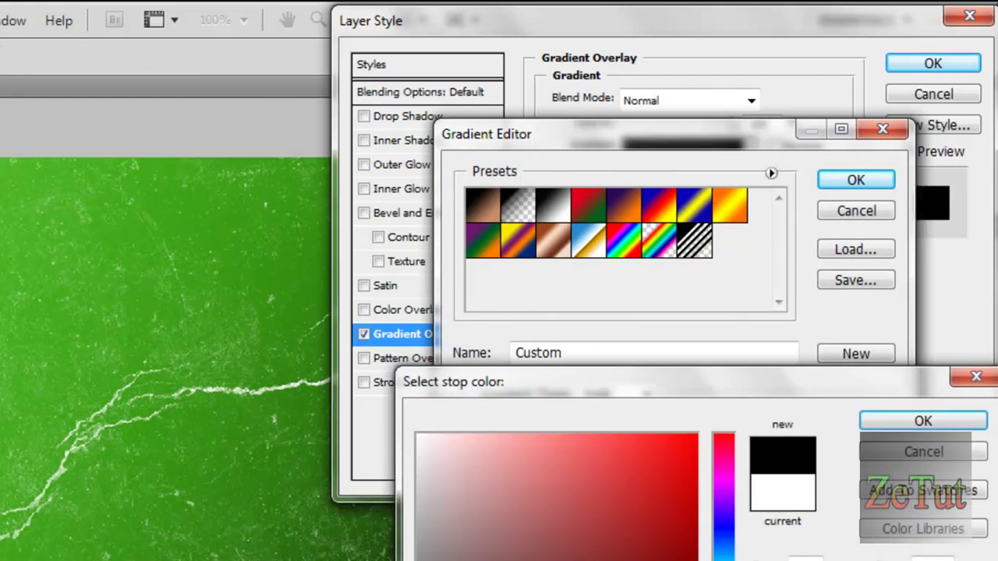
click(869, 420)
click(878, 184)
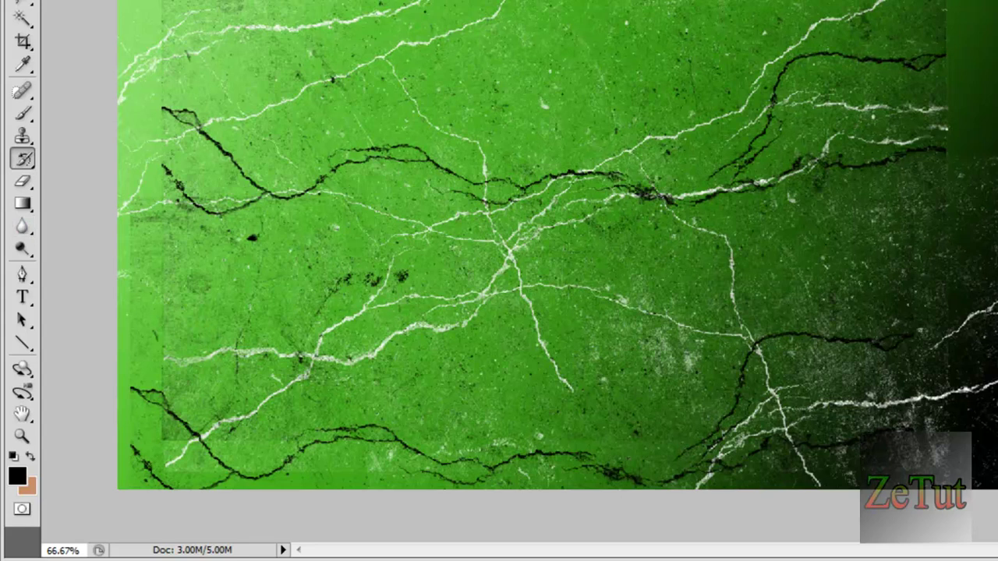
- Type the title 'ZeTutorials' on the canvas and move it lower and to the right
click(24, 302)
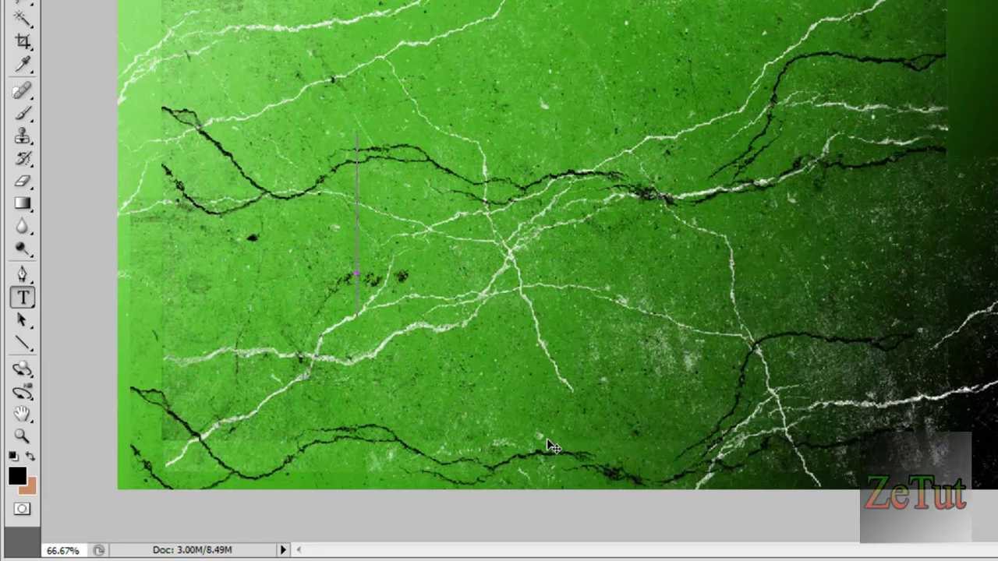
text(ZEET)
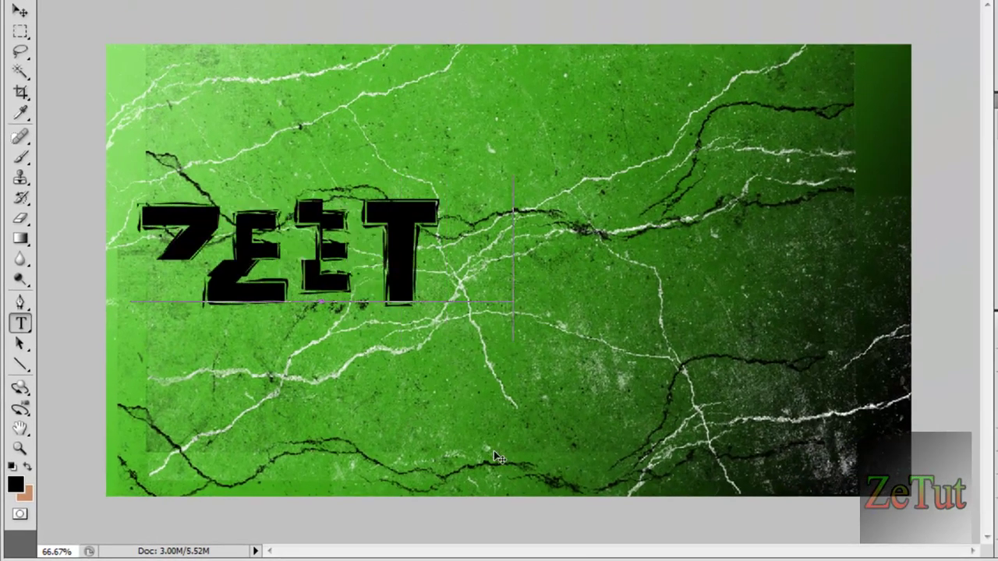
text(utorial)
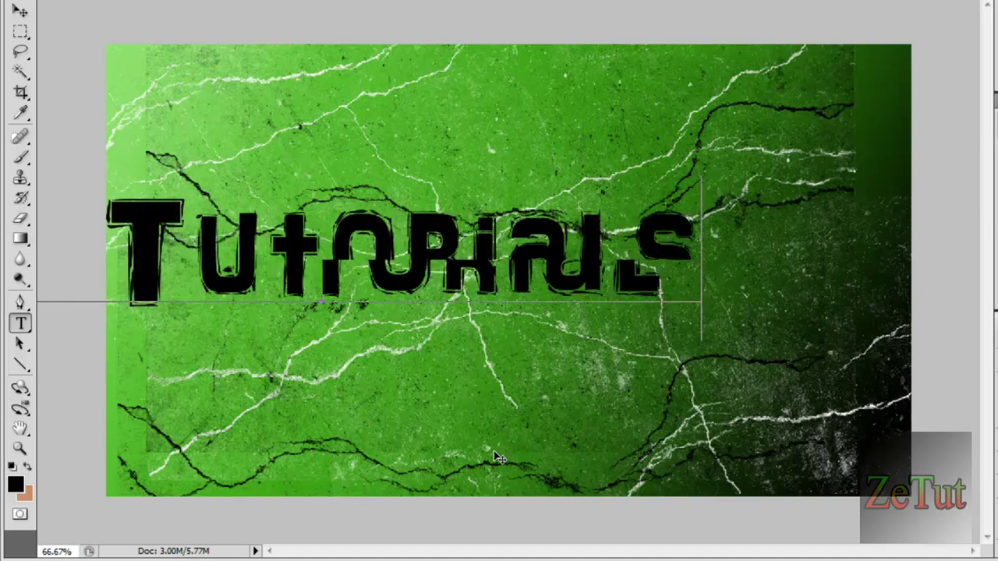
text(s)
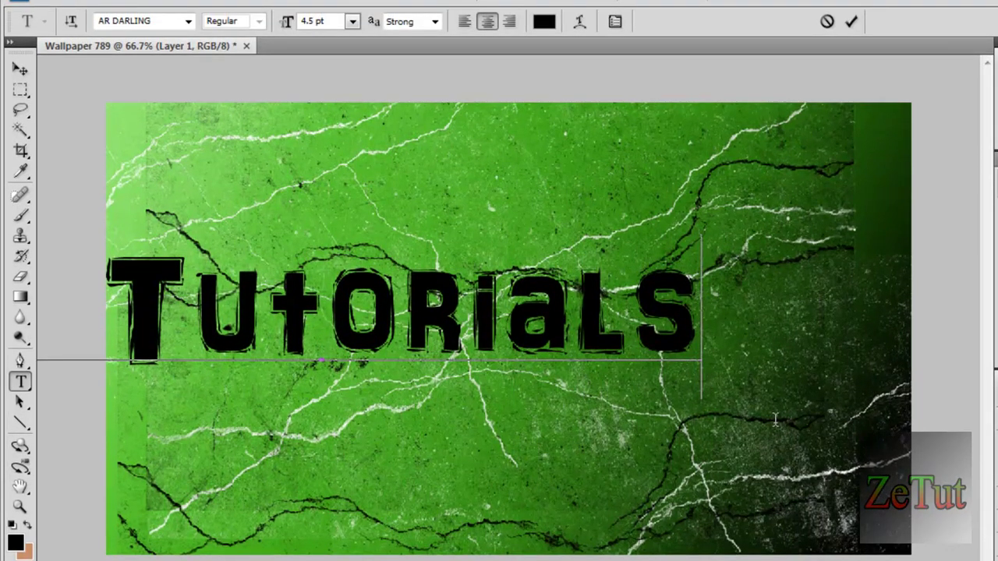
drag(647, 413, 832, 506)
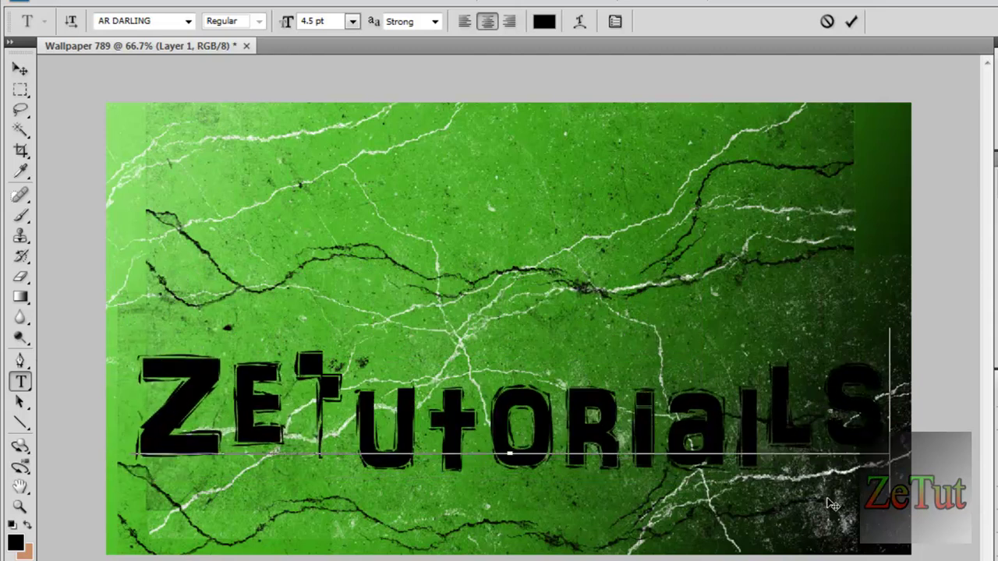
- Try AR DECODE on the title, then return its font to AR DARLING
click(188, 21)
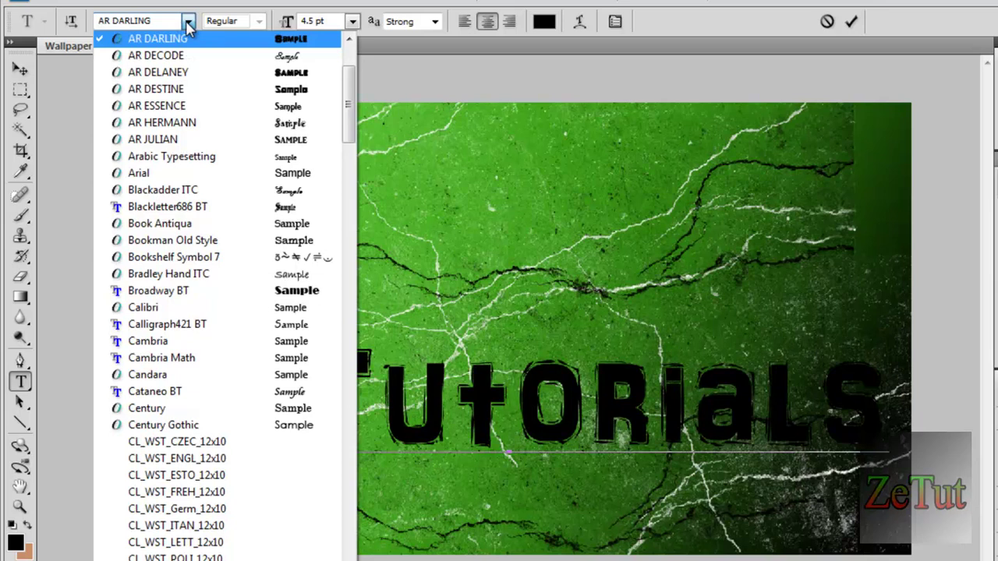
click(186, 58)
click(187, 21)
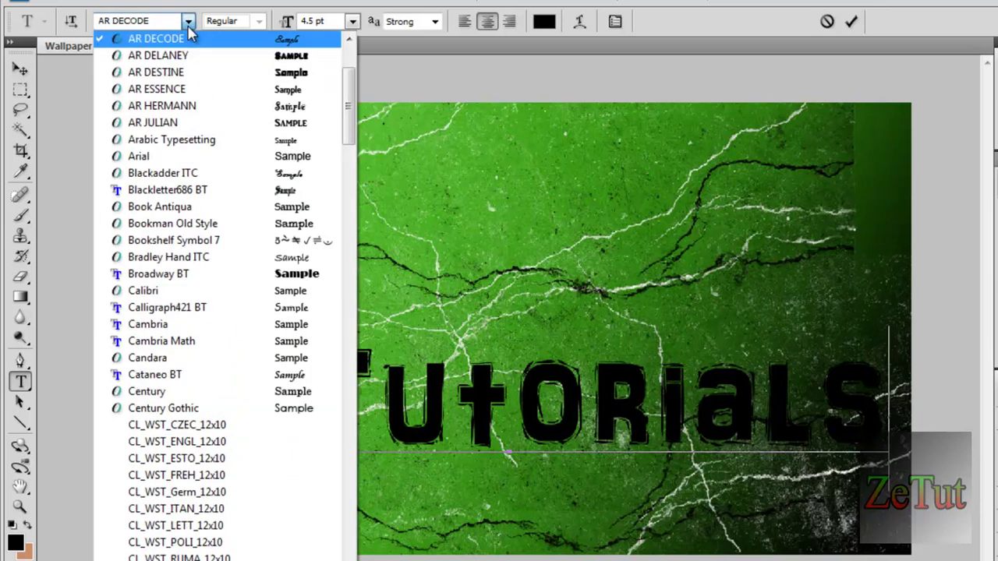
scroll(187, 51, up, 1)
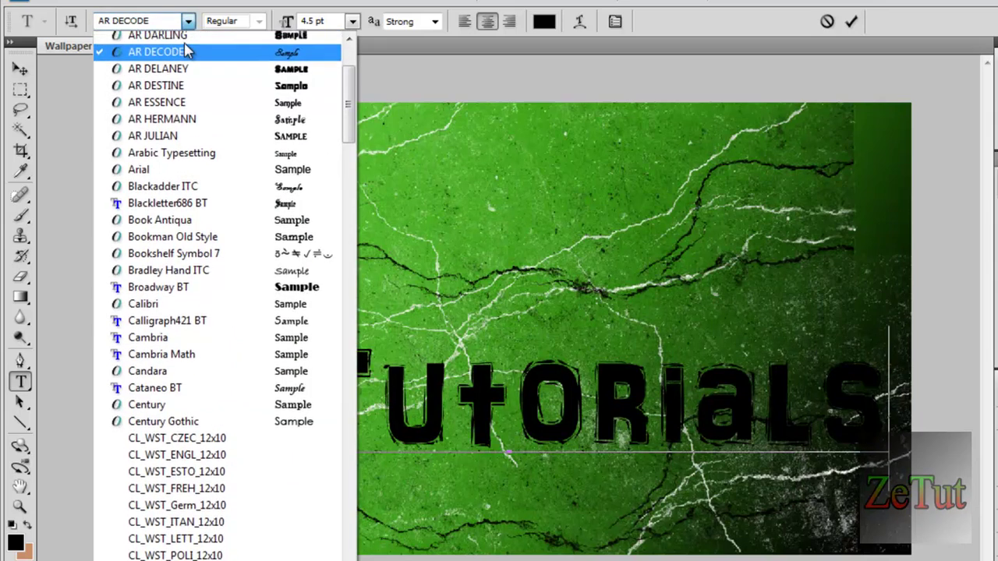
click(172, 39)
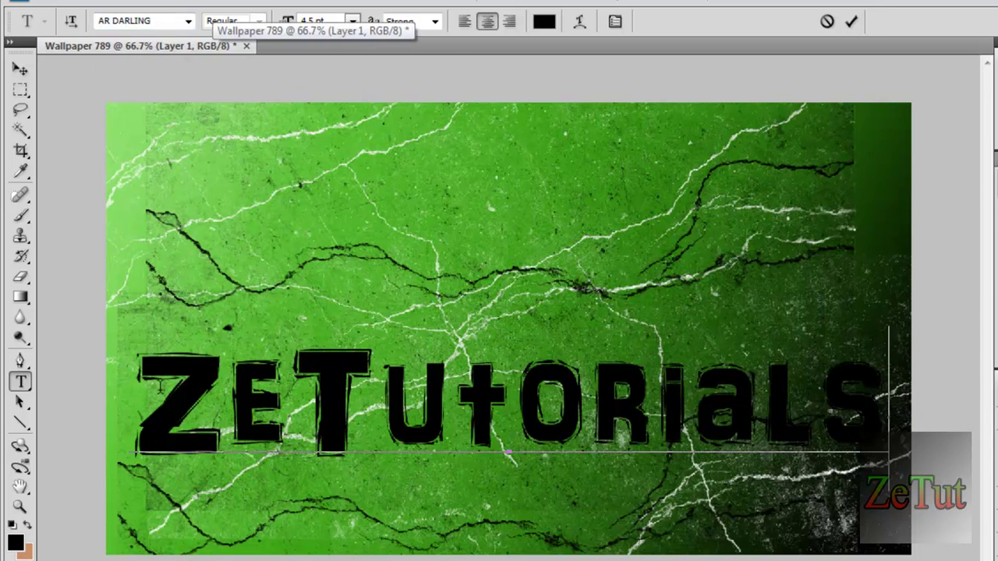
- Commit the ZeTutorials text and turn on a Gradient Overlay in its layer style
drag(133, 388, 893, 379)
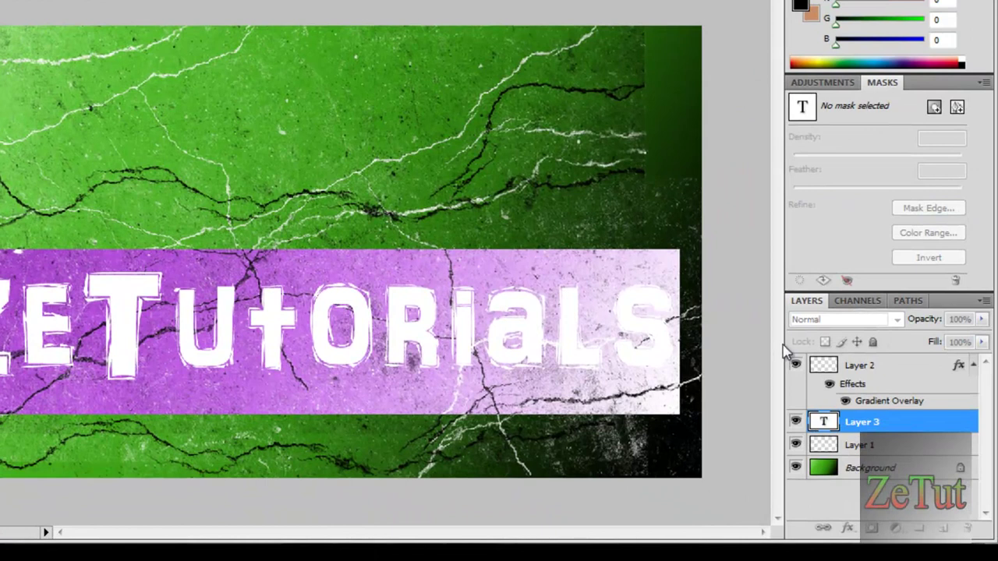
click(824, 430)
right_click(825, 431)
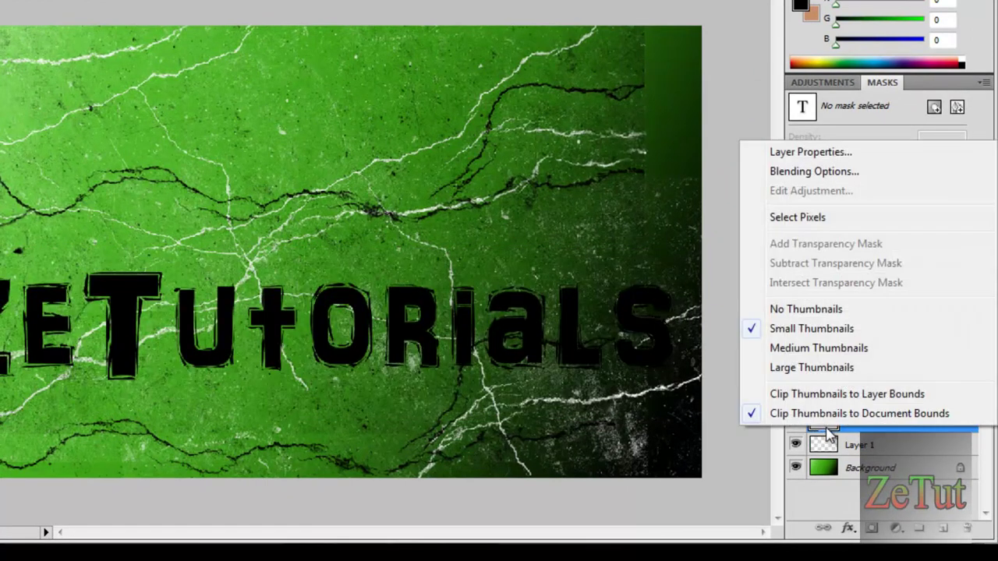
click(766, 173)
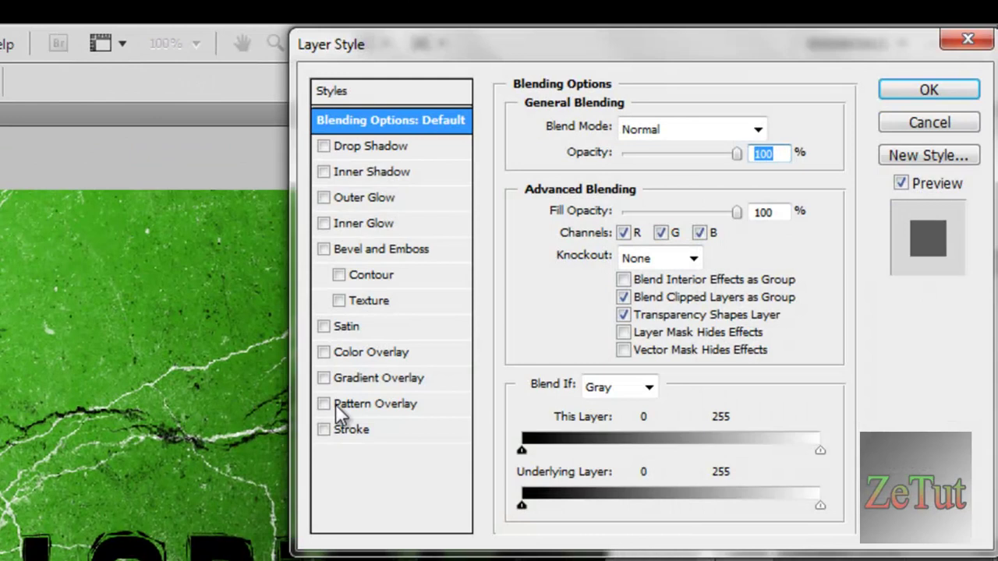
click(354, 379)
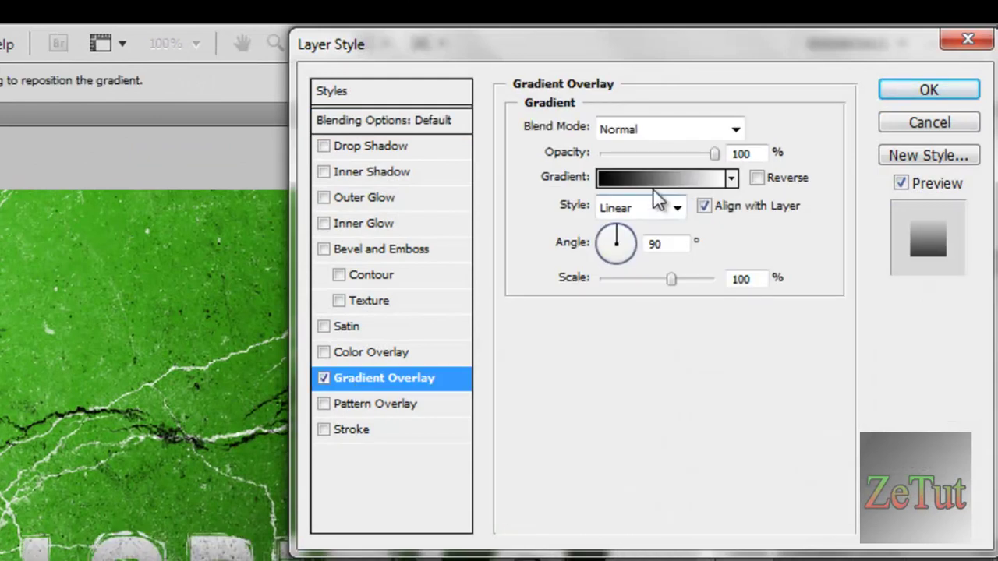
- Change the gradient's white stop to bright red e70505, making a black-to-red overlay
click(652, 181)
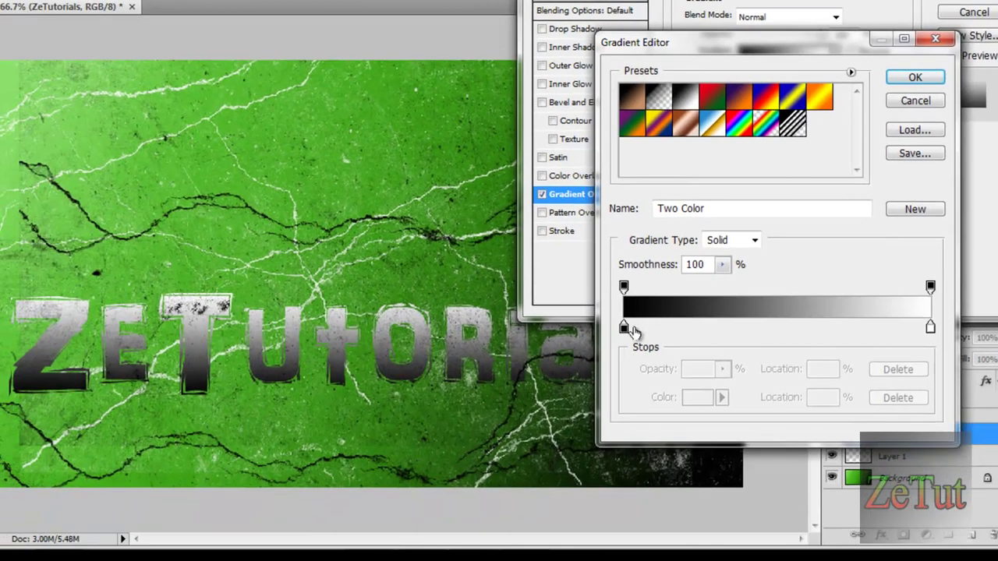
double_click(930, 328)
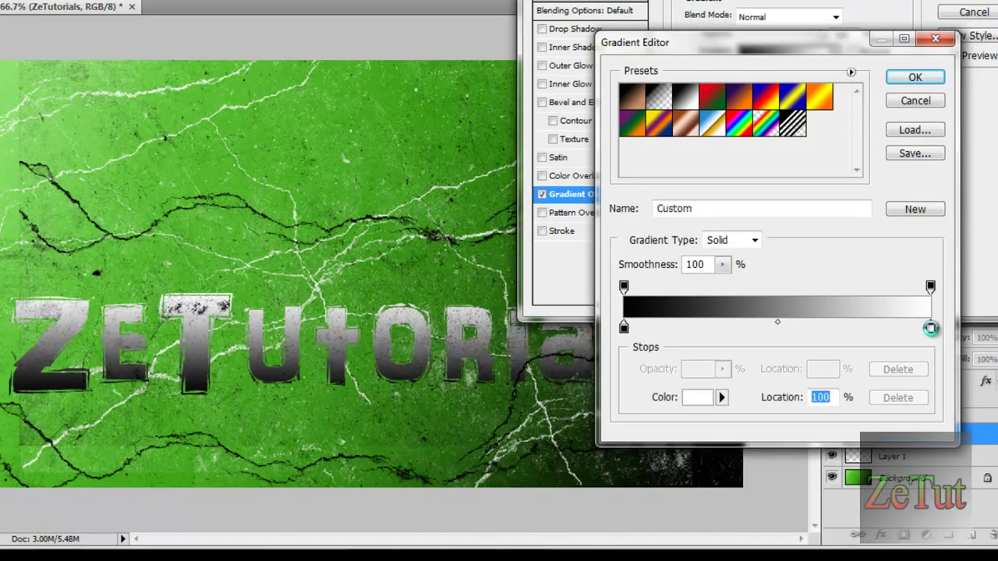
click(780, 374)
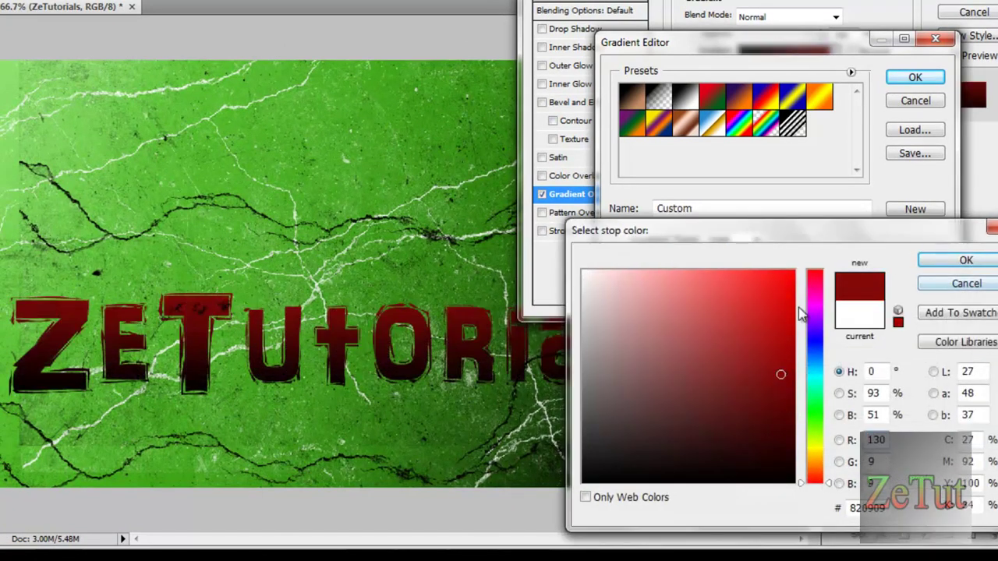
drag(780, 374, 790, 290)
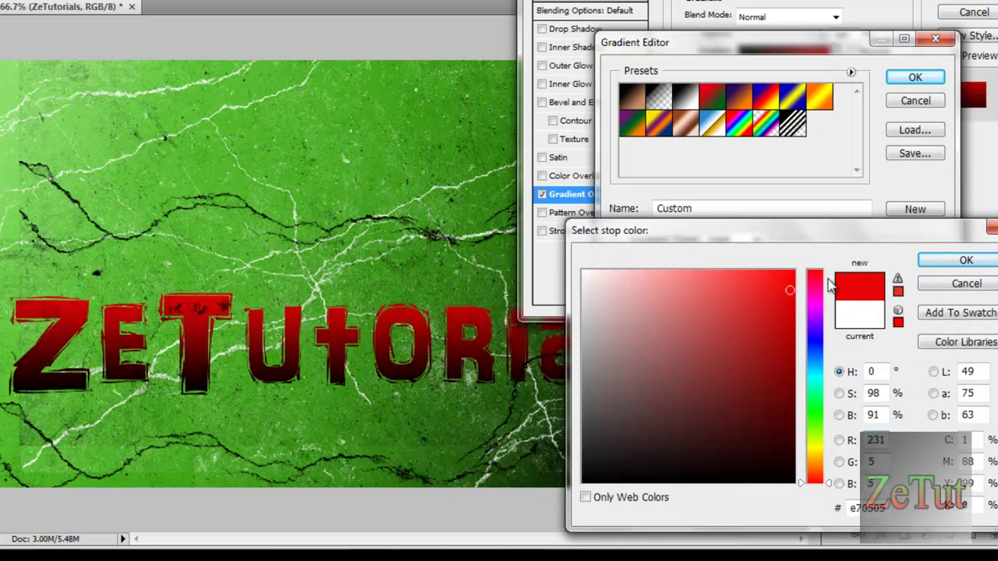
click(976, 261)
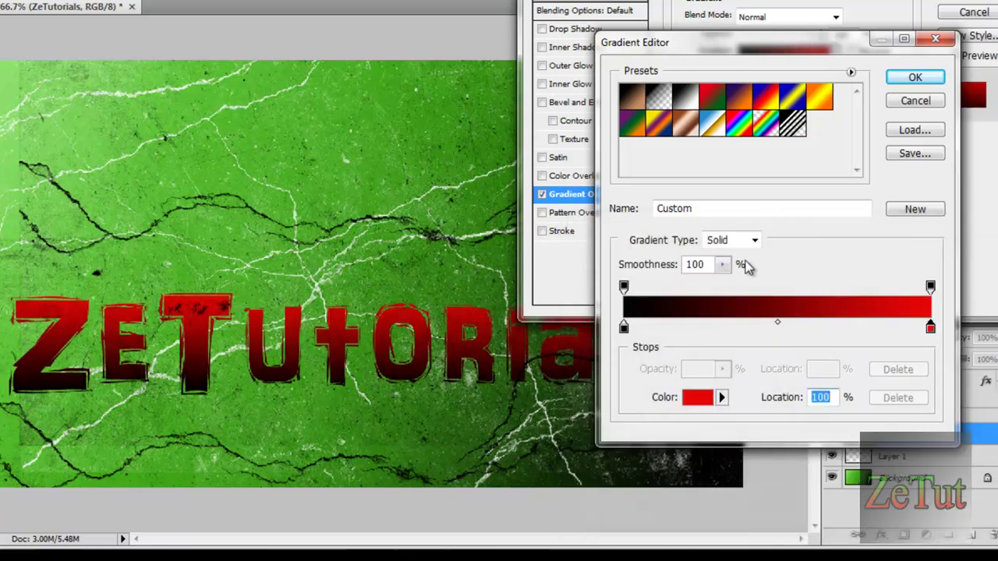
click(899, 79)
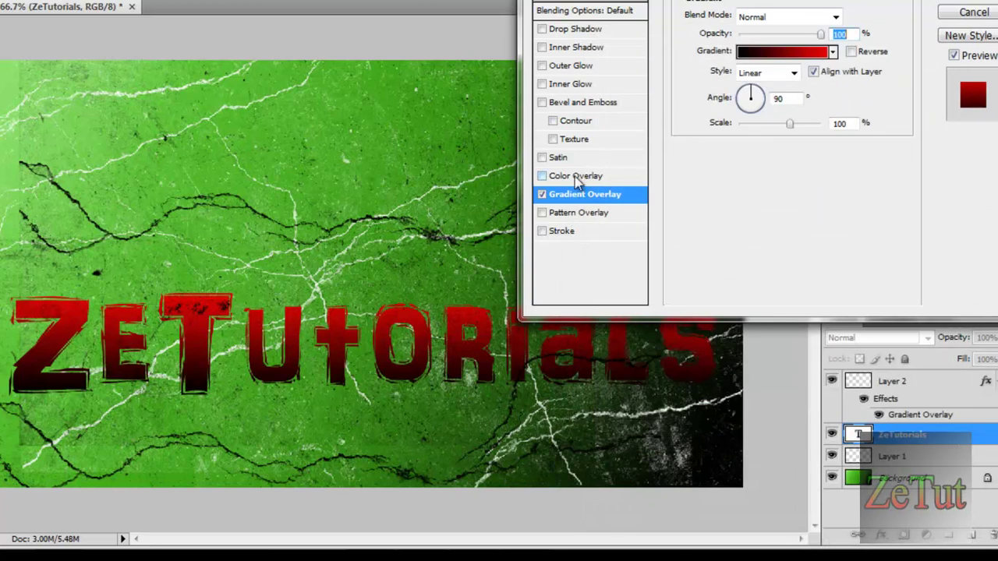
- Give the title a 1 px black stroke while keeping its gradient overlay enabled
click(564, 230)
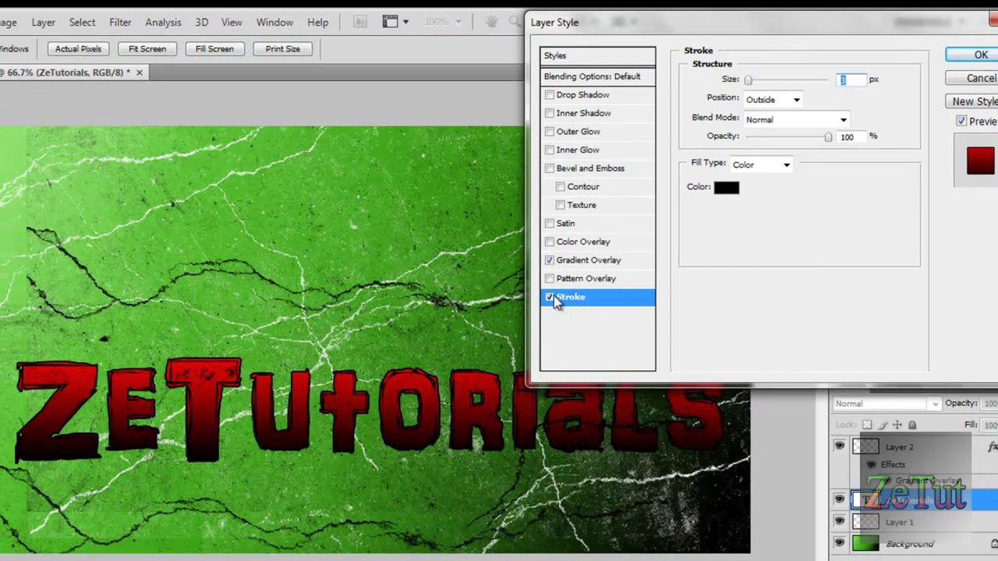
click(550, 298)
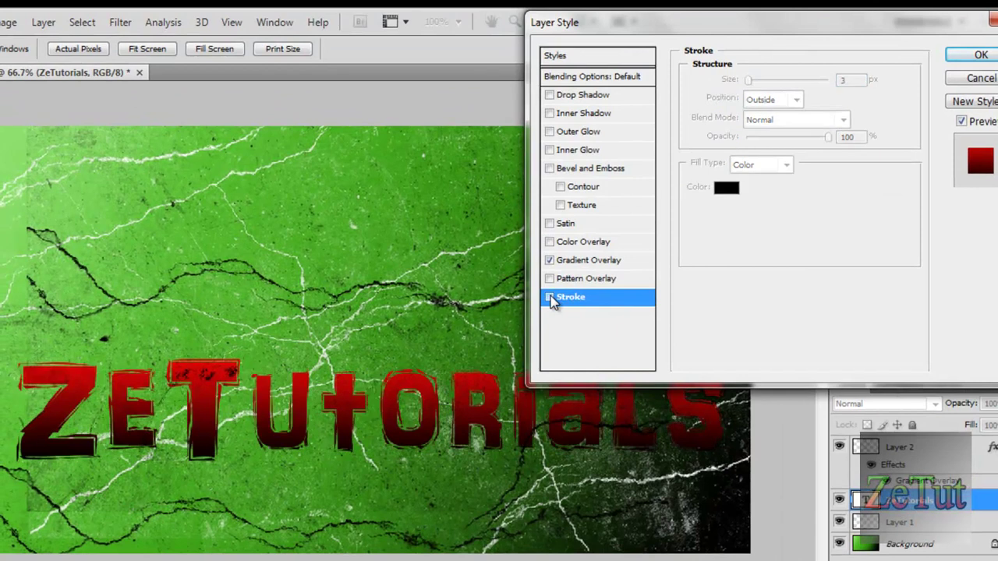
click(551, 298)
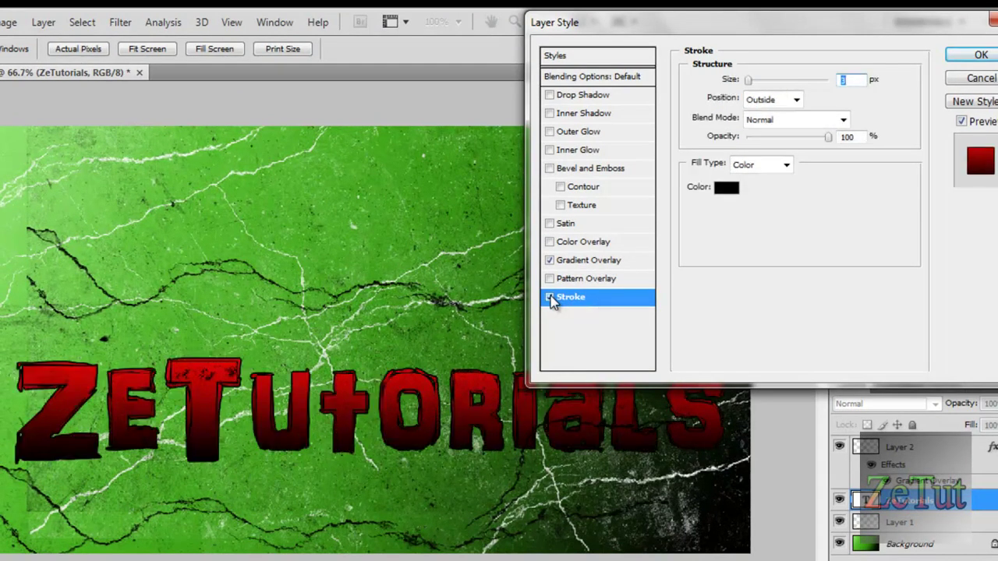
text(1)
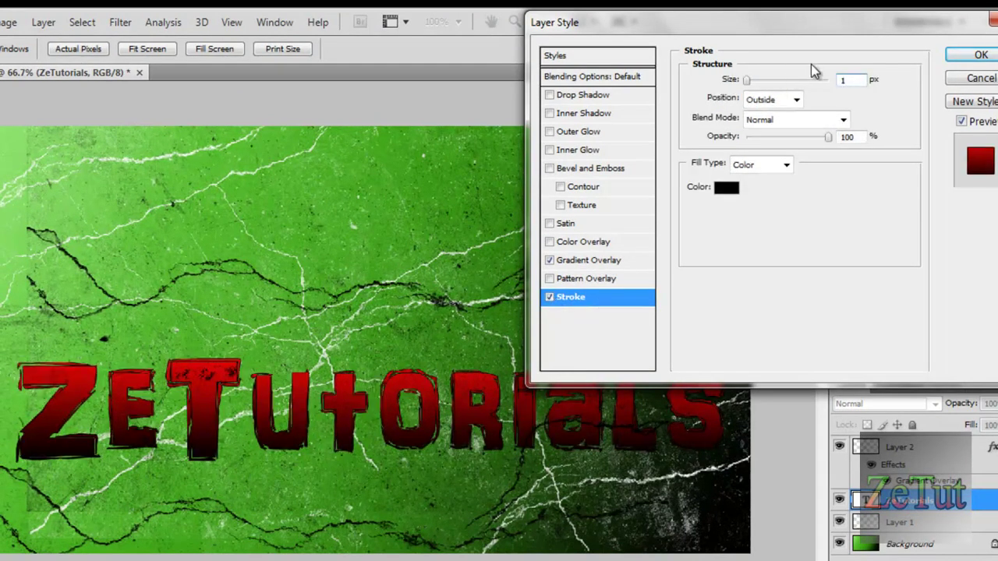
click(550, 260)
- Leave Pattern Overlay off, and add a textured Bevel and Emboss plus an Inner Glow
click(574, 283)
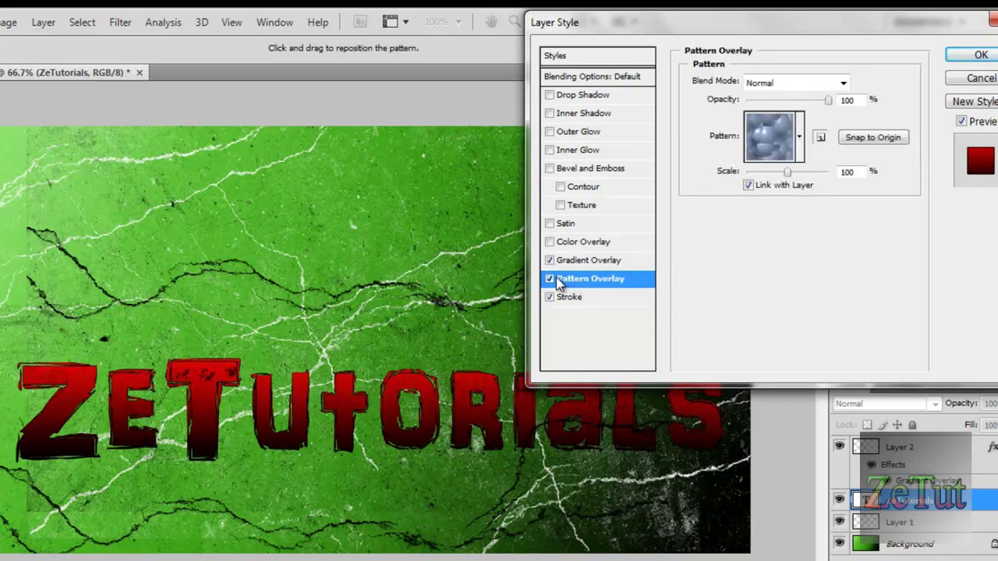
click(549, 279)
click(578, 206)
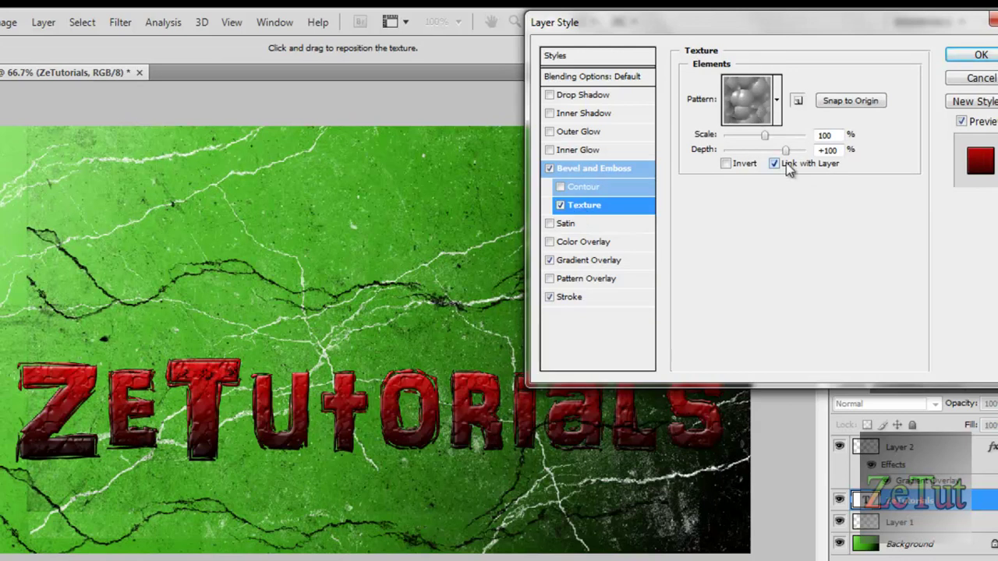
click(585, 188)
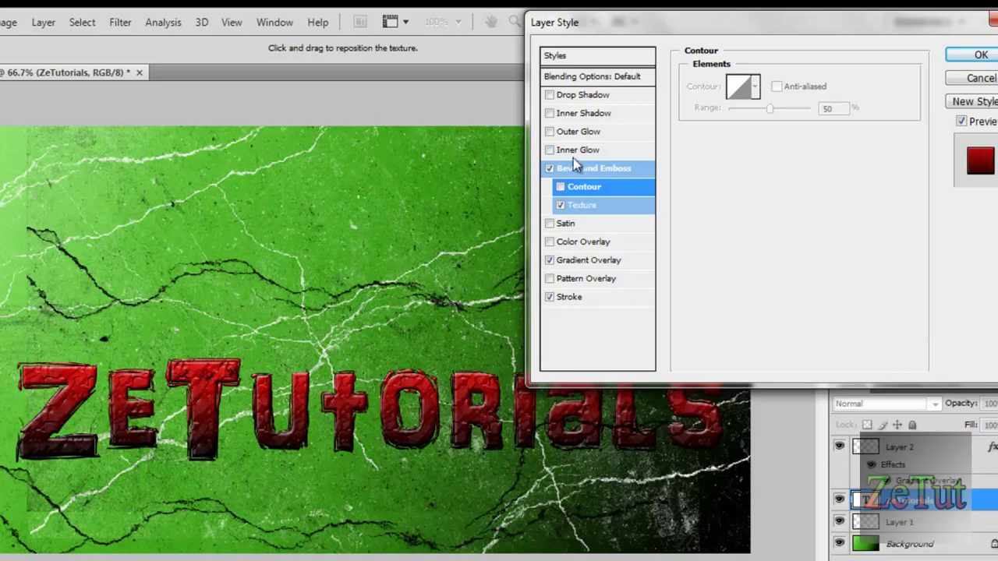
click(573, 151)
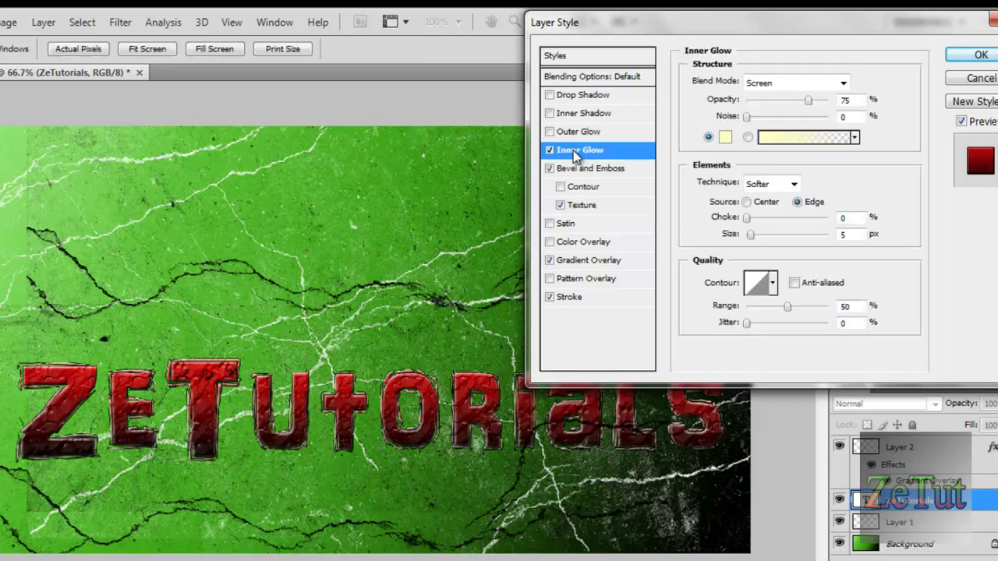
- Set the Inner Glow gradient's start colour to bright yellow, add a Drop Shadow, and apply the effects
click(771, 137)
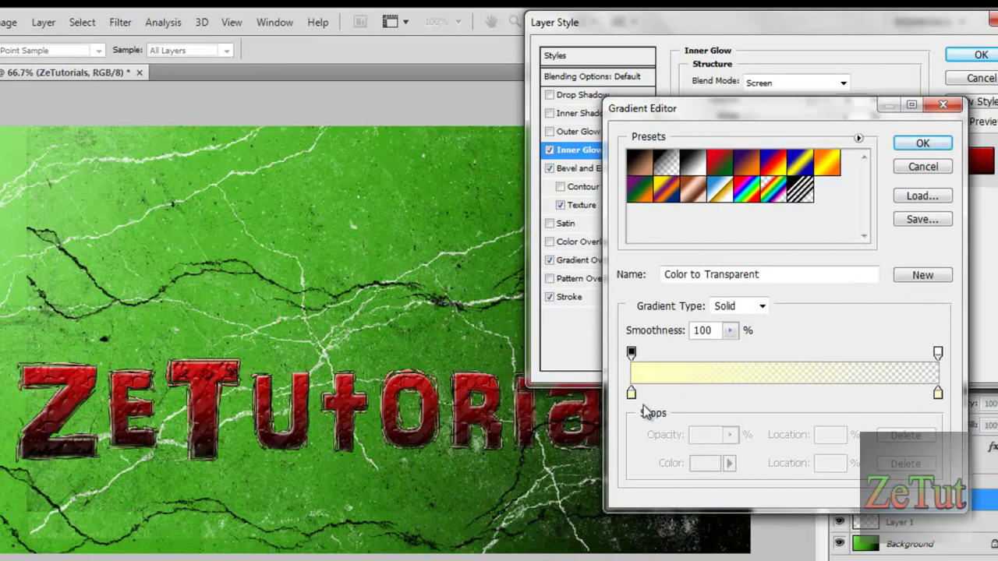
double_click(632, 394)
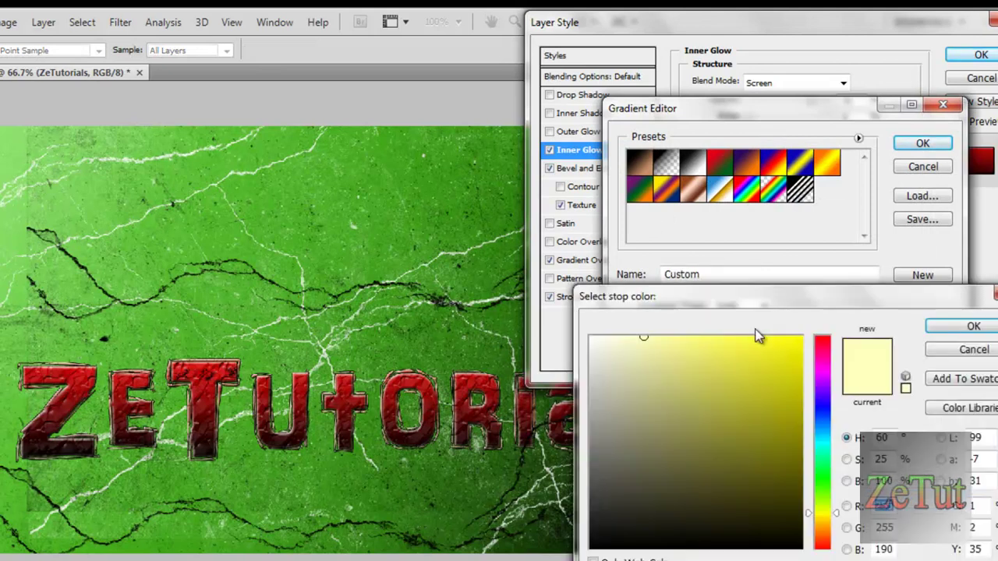
click(762, 344)
click(938, 326)
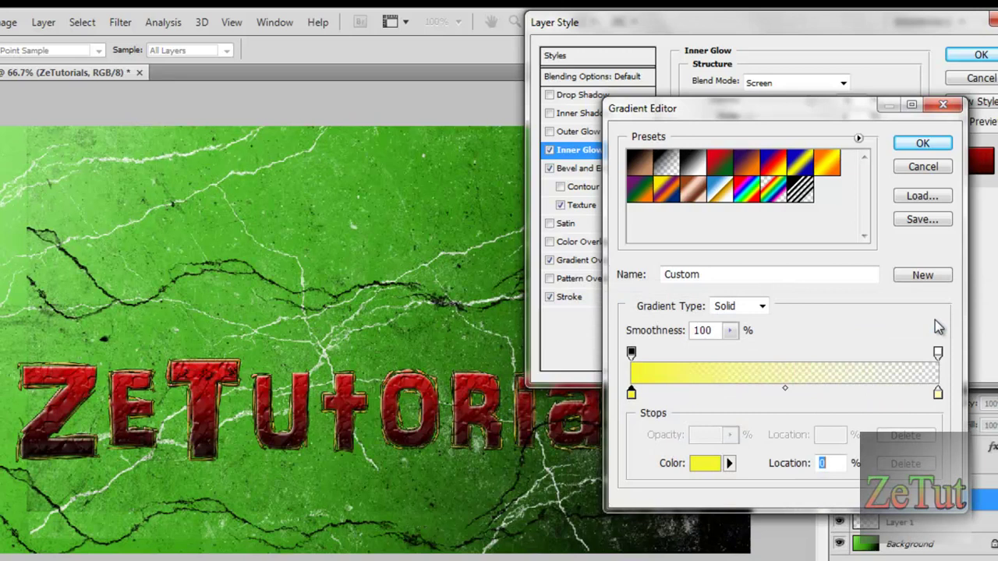
click(908, 146)
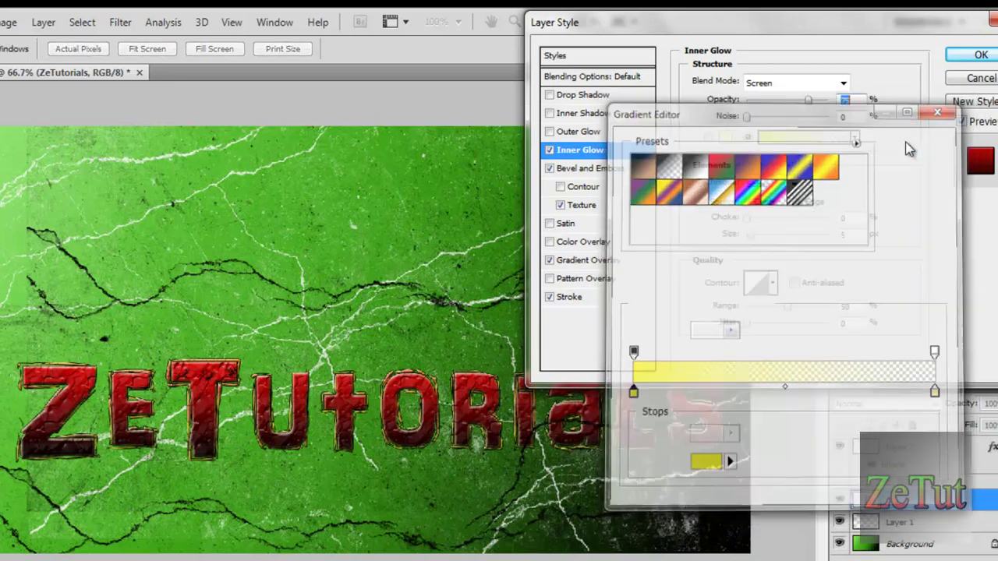
click(584, 97)
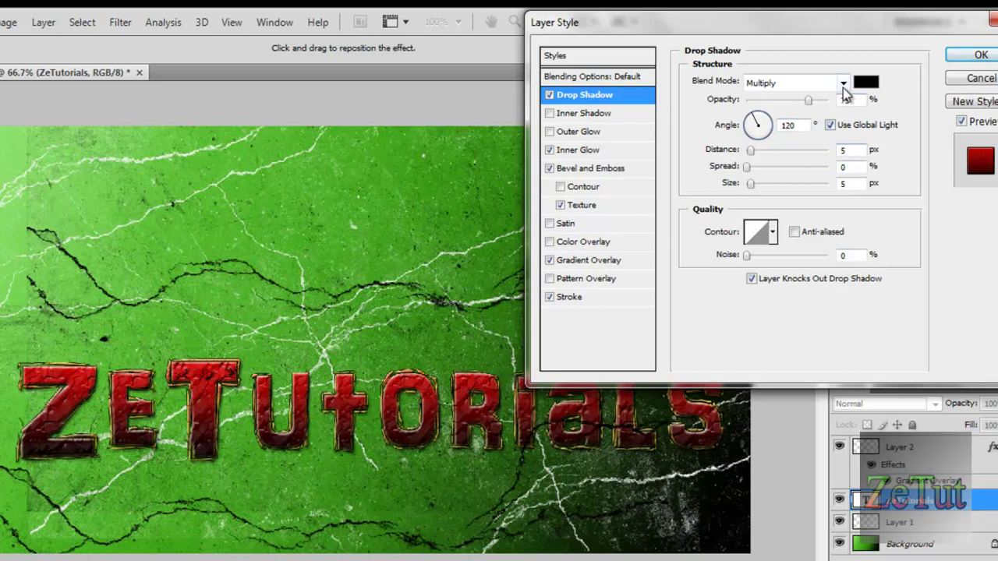
click(975, 56)
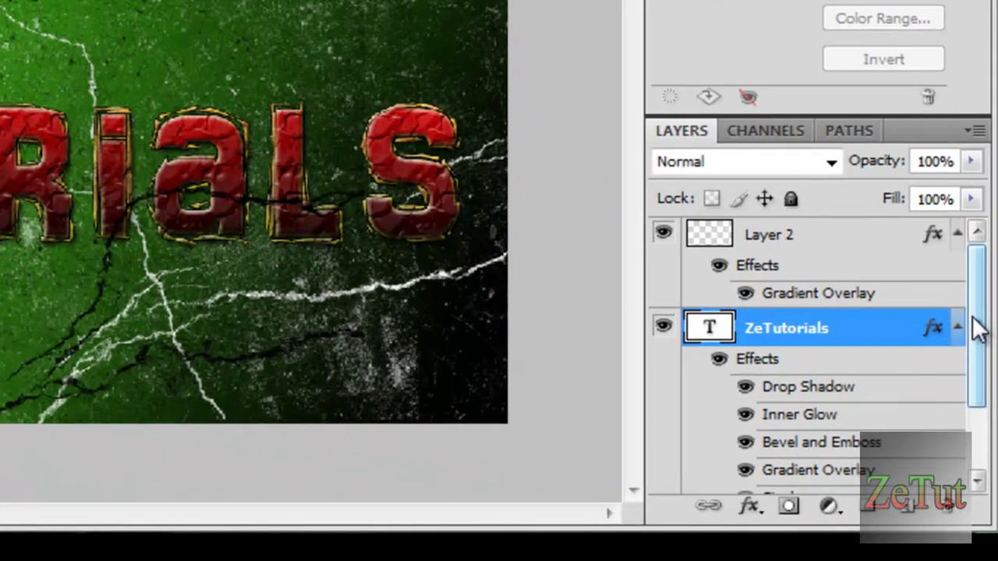
drag(973, 328, 980, 379)
drag(773, 463, 803, 296)
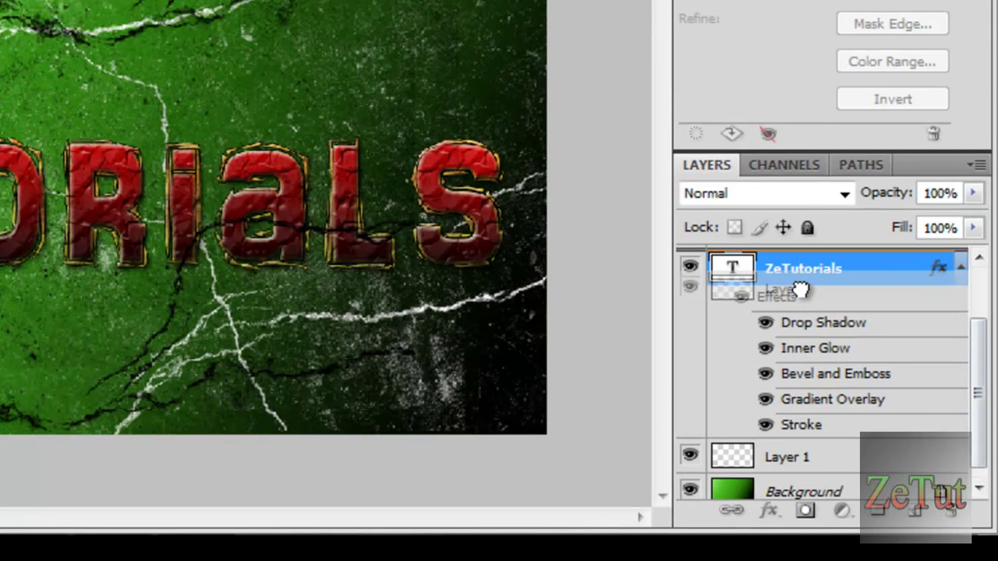
click(802, 301)
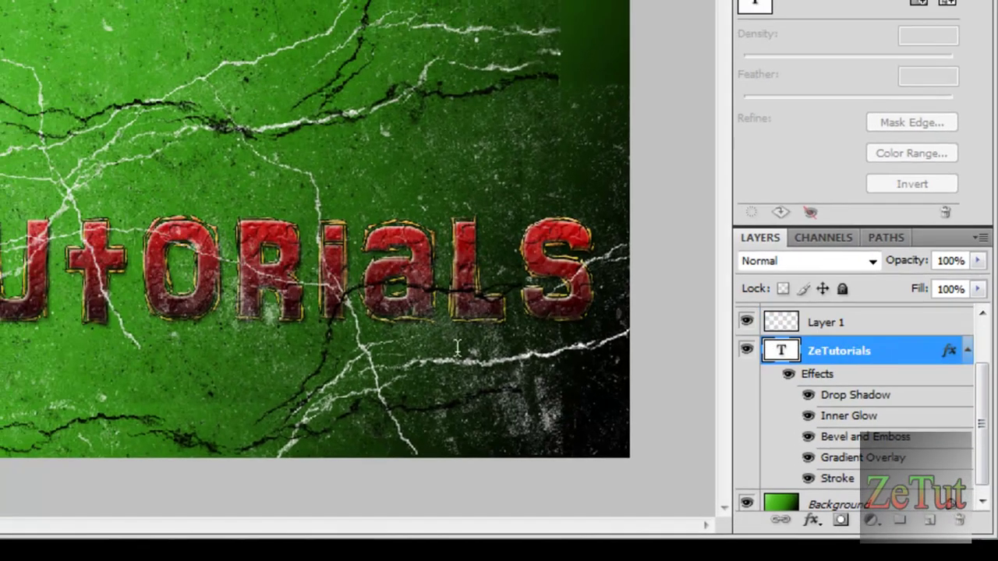
- Put Layer 1 back below the ZeTutorials text and add a new Layer 3 above it
drag(798, 322, 832, 493)
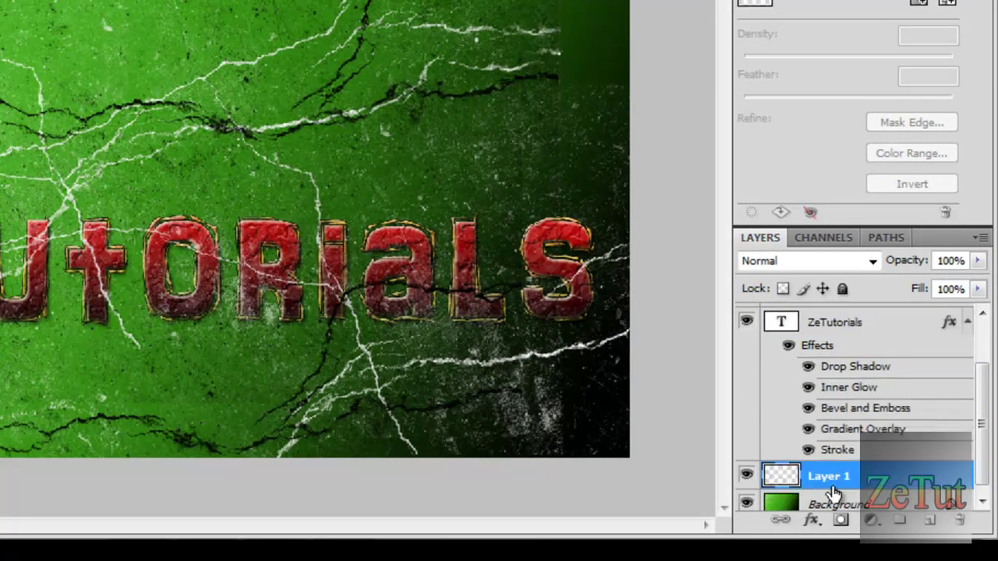
click(929, 521)
drag(830, 475, 857, 372)
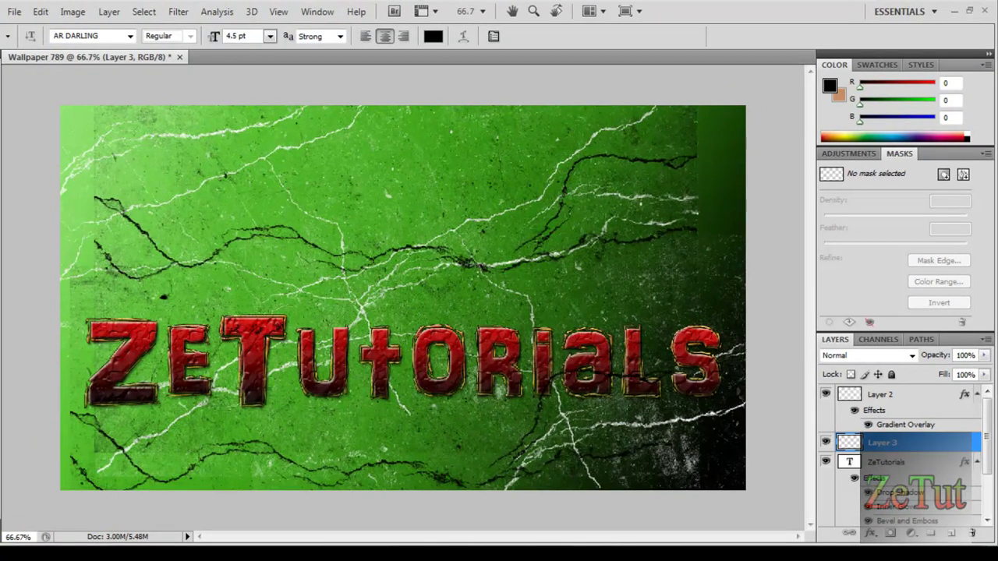
- Select the Brush tool with the 1200 px crack brush preset
key(b)
click(72, 36)
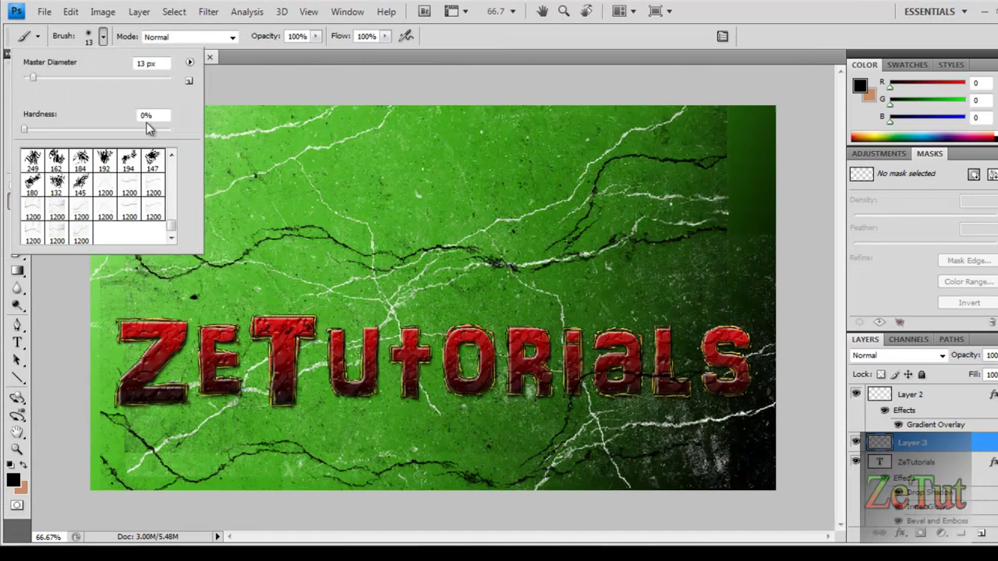
click(83, 237)
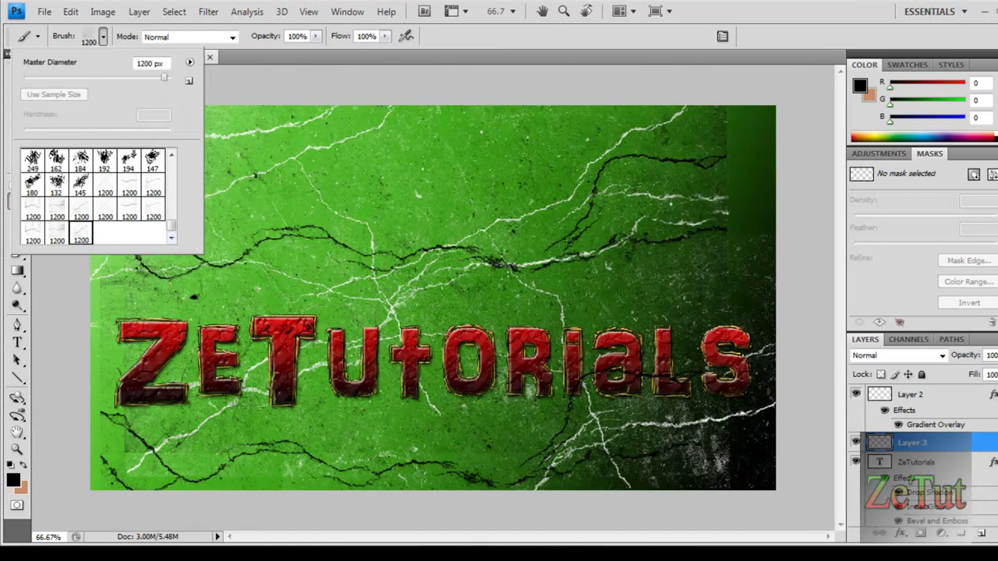
key(Return)
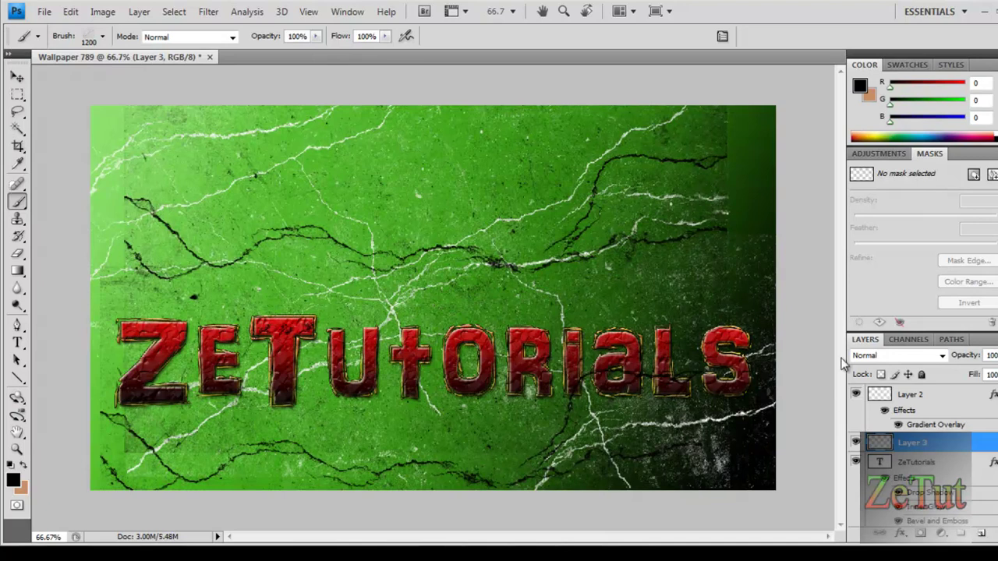
right_click(875, 442)
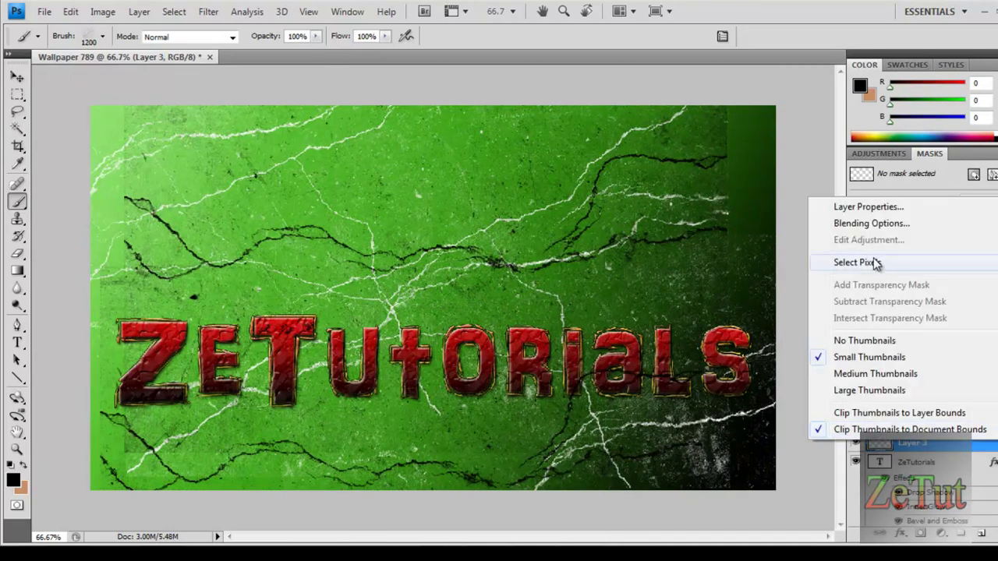
- Add a Gradient Overlay to Layer 3 and change its starting stop to white
click(869, 224)
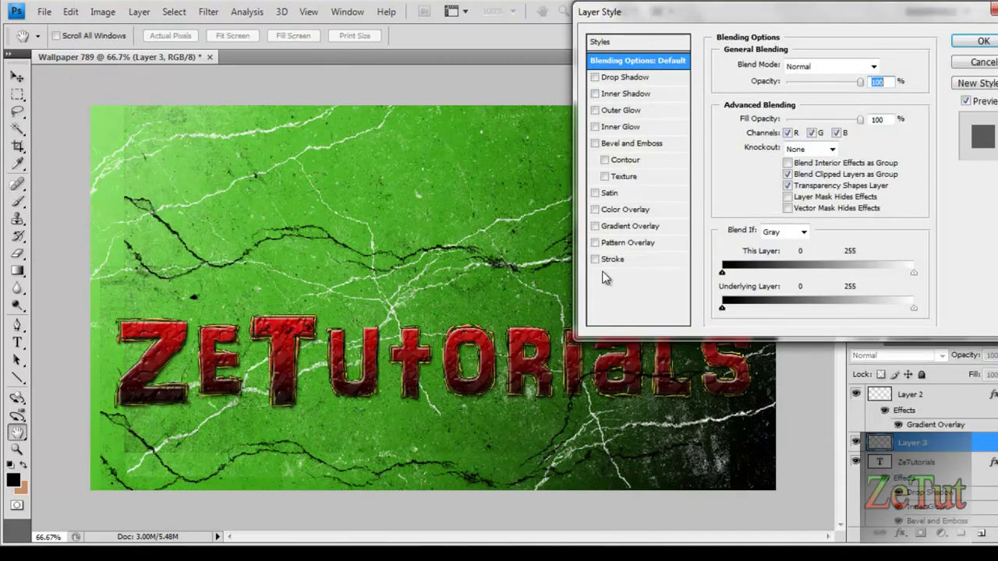
click(624, 226)
click(856, 97)
click(835, 100)
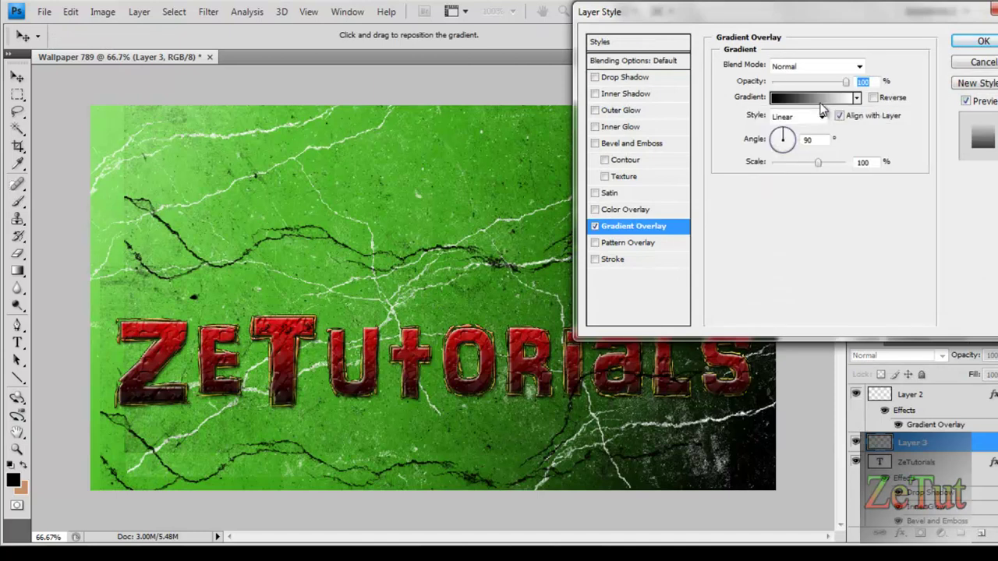
click(795, 107)
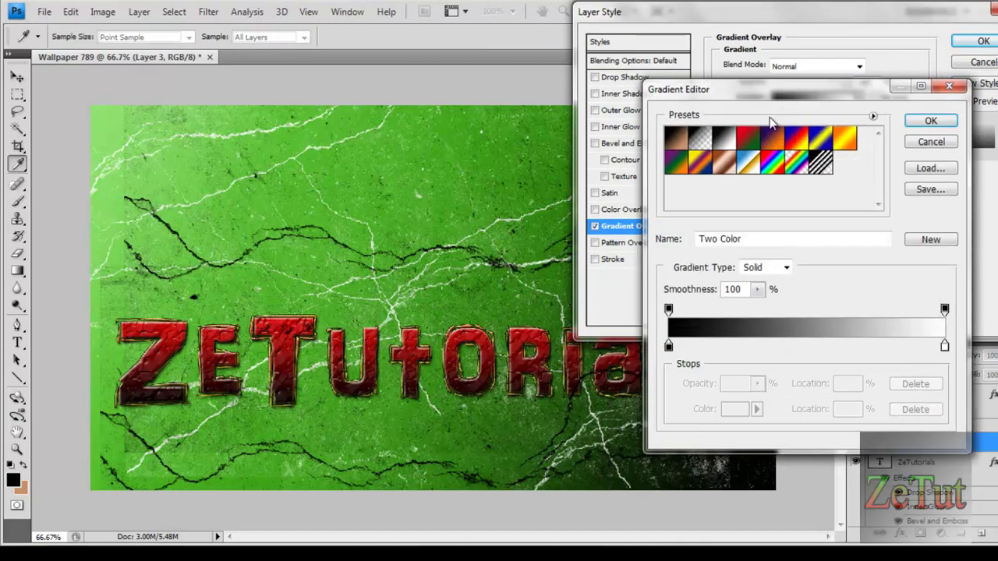
click(668, 345)
double_click(668, 346)
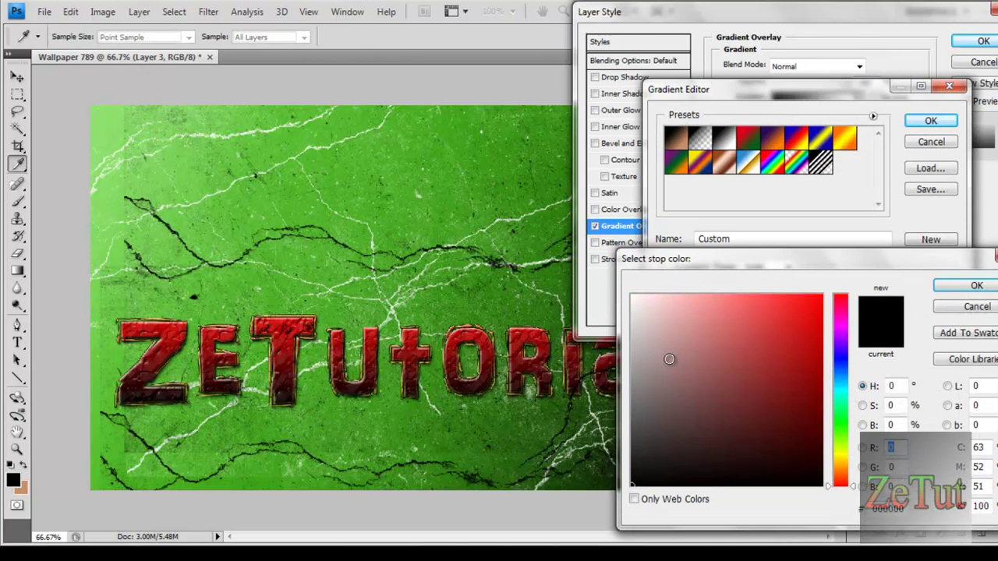
drag(668, 356, 628, 279)
click(974, 285)
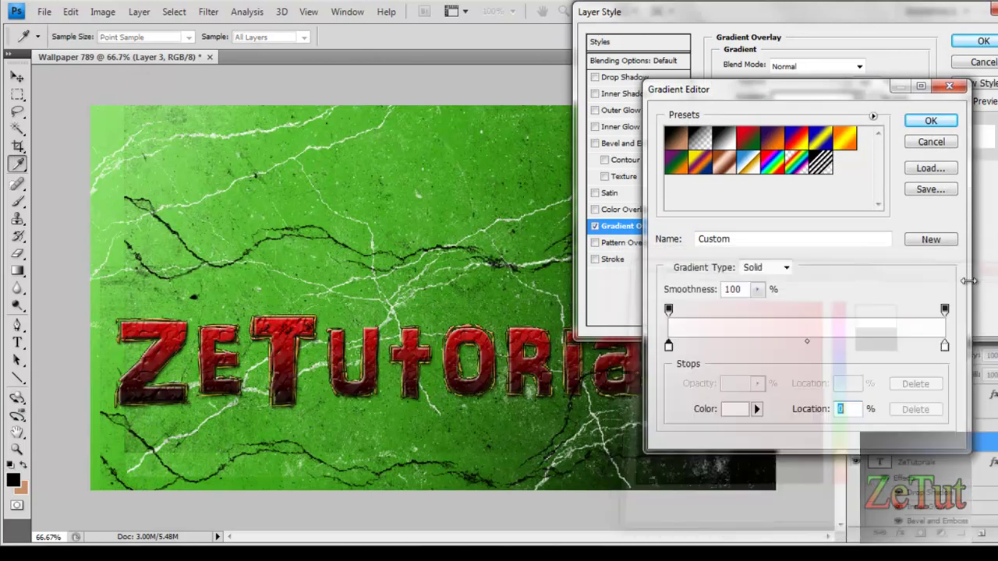
- Set the gradient's end stop to blue and accept the white-to-blue gradient
click(944, 346)
double_click(944, 346)
drag(737, 357, 676, 343)
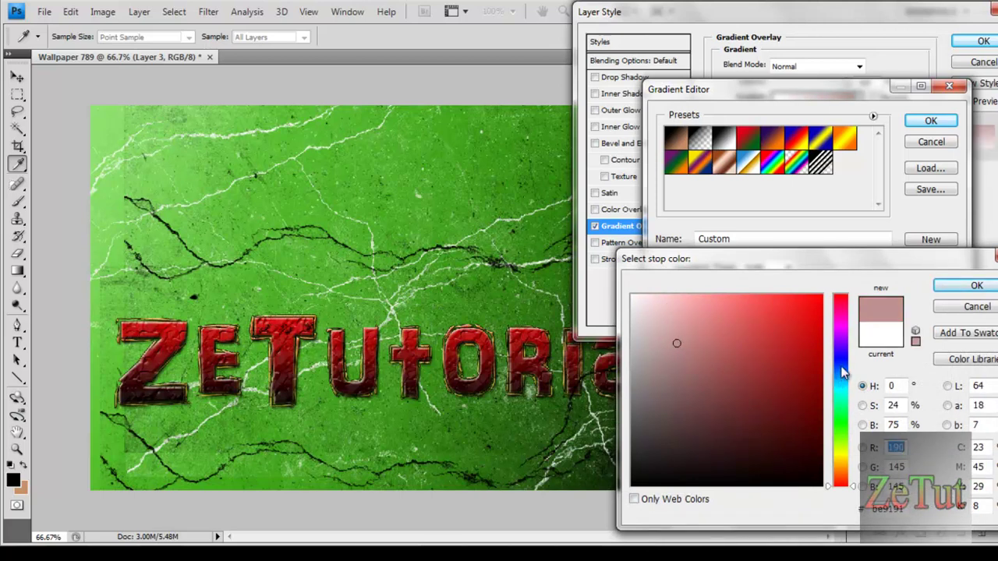
click(840, 364)
click(753, 322)
drag(753, 323, 746, 314)
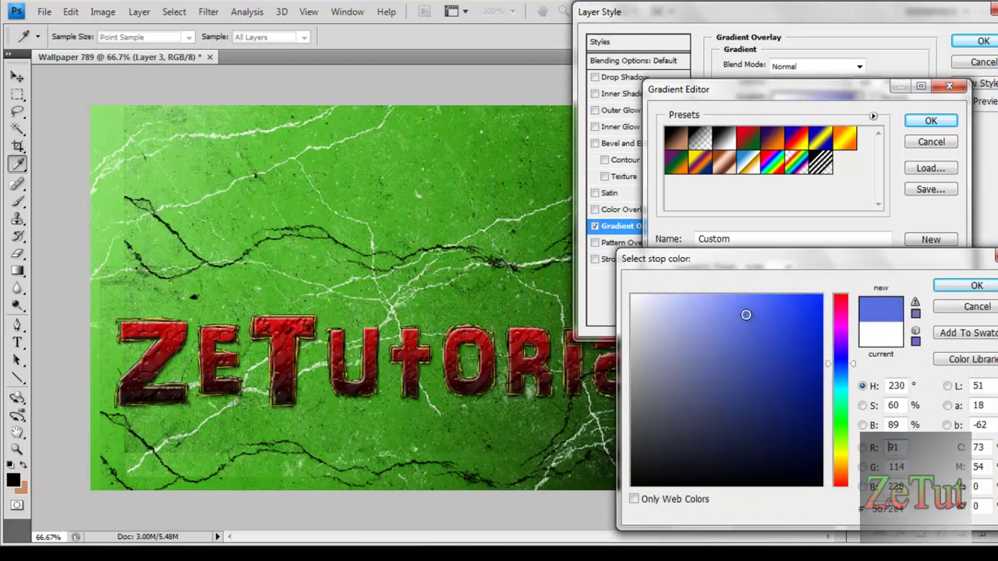
click(942, 293)
click(931, 121)
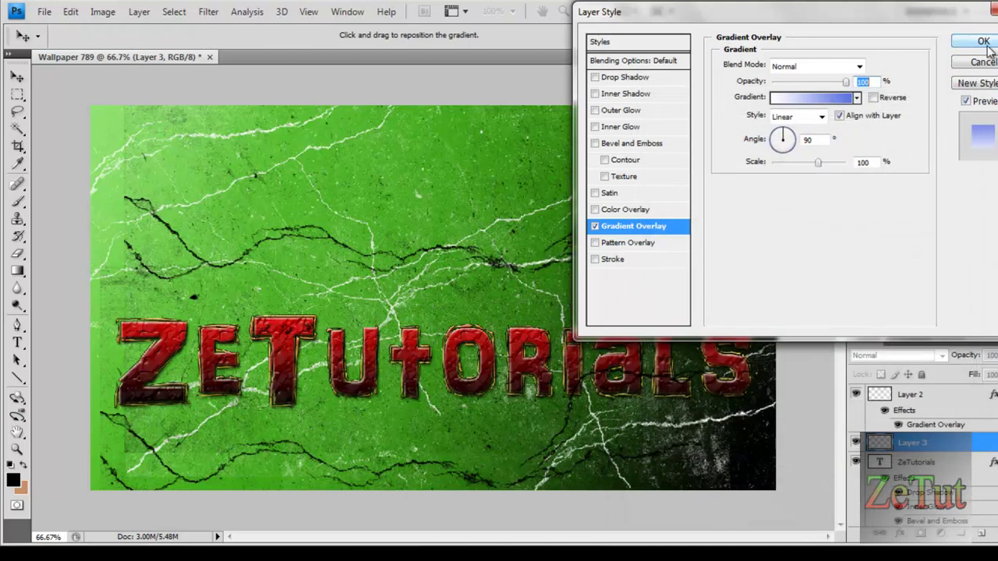
- Apply Layer 3's gradient overlay and save the wallpaper as TIFF 'Wallpaper 789' in Banners
click(983, 41)
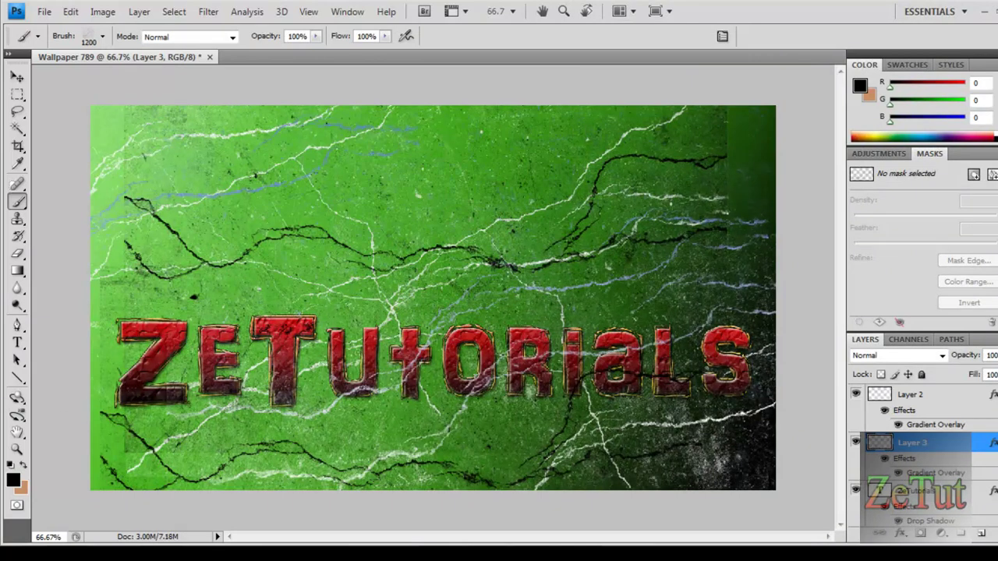
key(ctrl+shift+s)
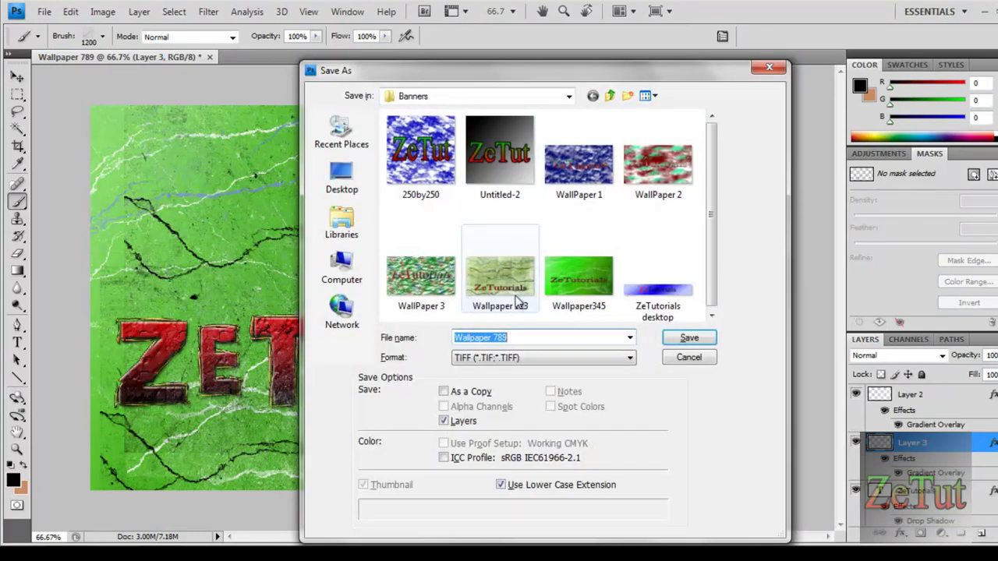
click(678, 341)
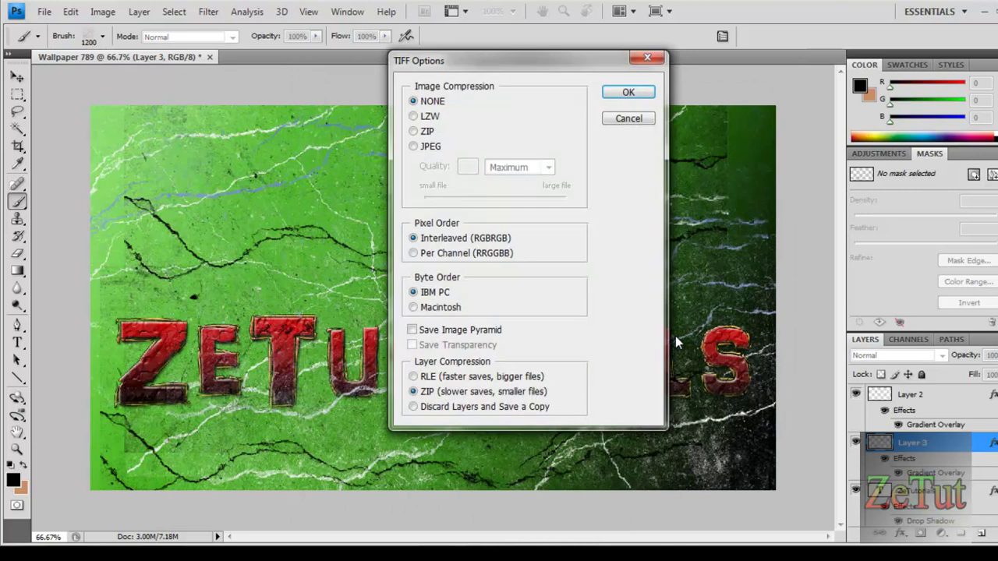
key(Return)
key(Return)
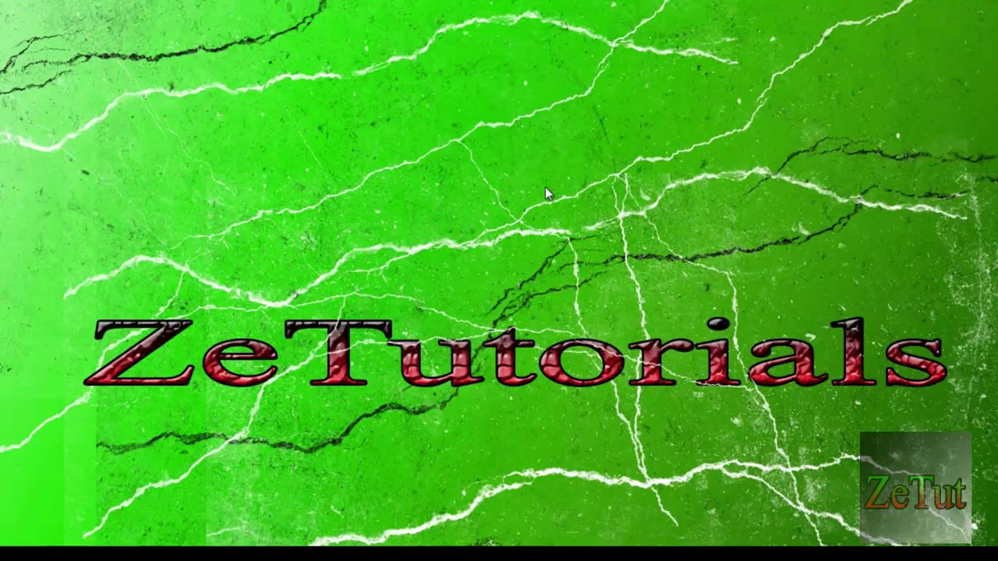
right_click(545, 187)
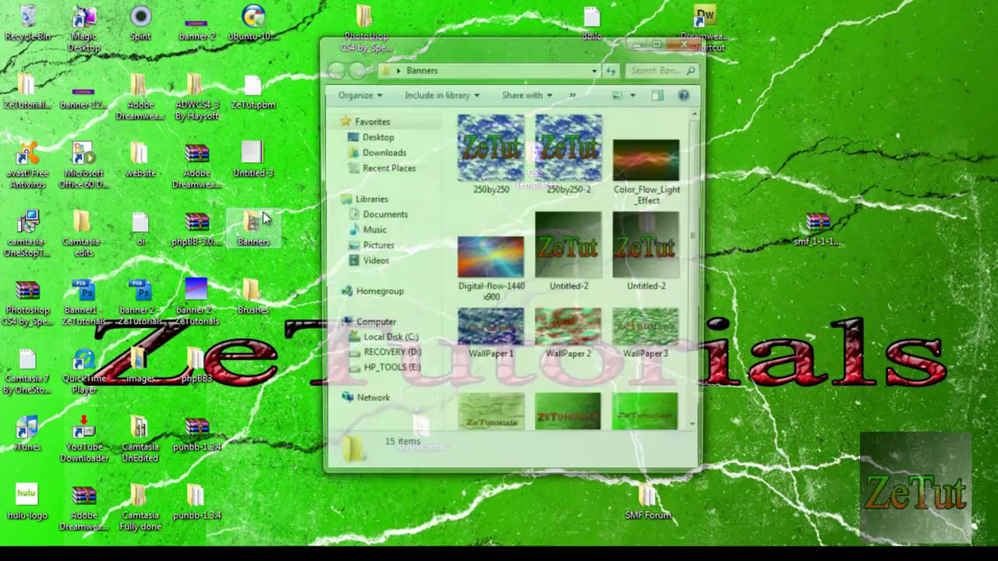
- Apply Wallpaper 789 as the Windows desktop background, then close the Banners folder window
scroll(694, 339, down, 3)
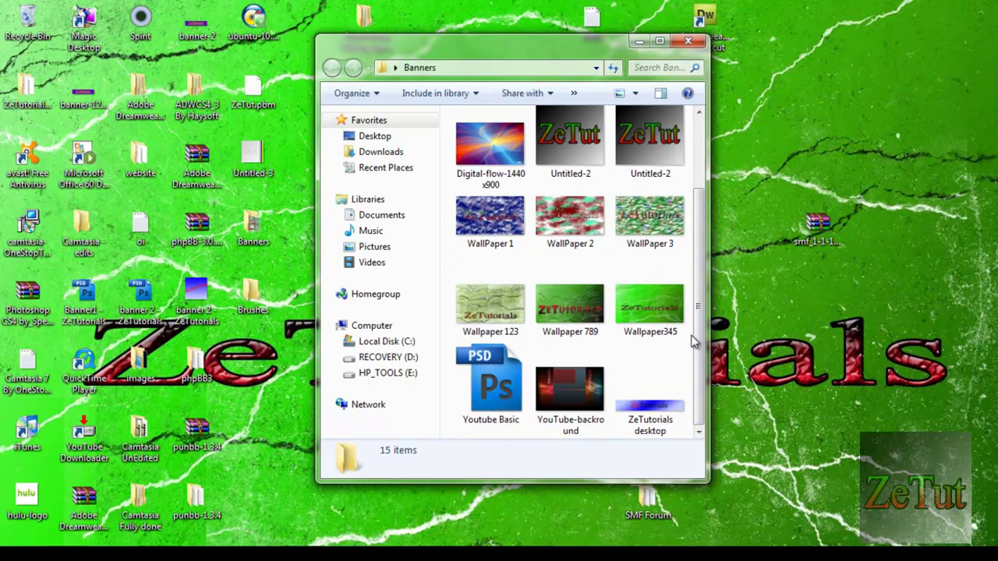
click(570, 326)
right_click(566, 328)
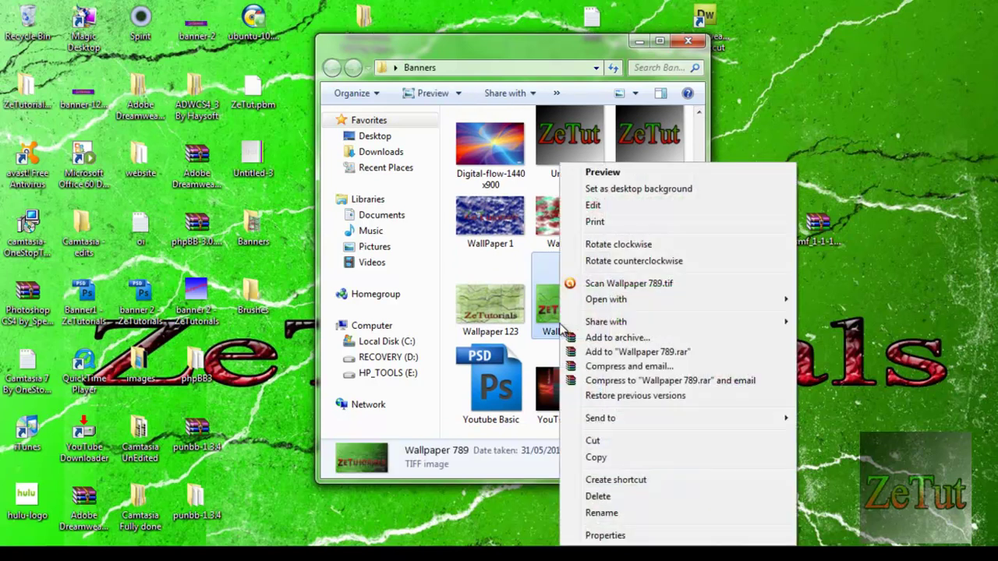
click(608, 191)
click(686, 41)
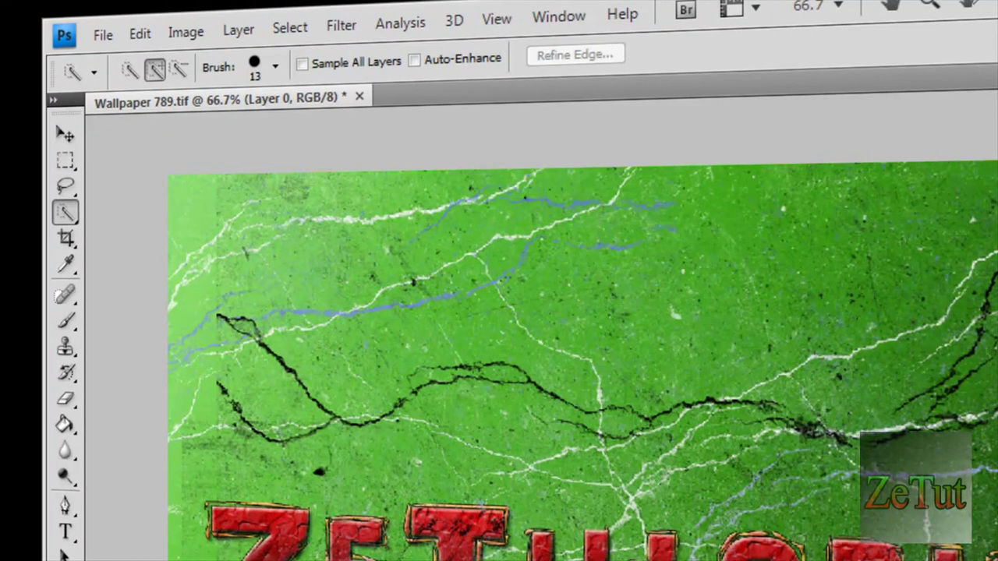
- Open the Layer menu, then dismiss it without merging anything
click(238, 29)
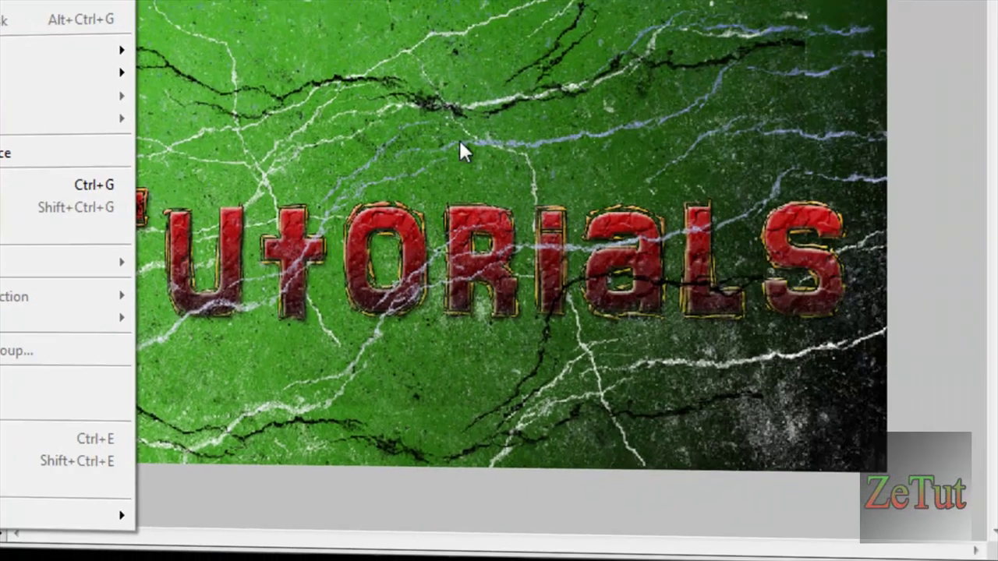
key(Escape)
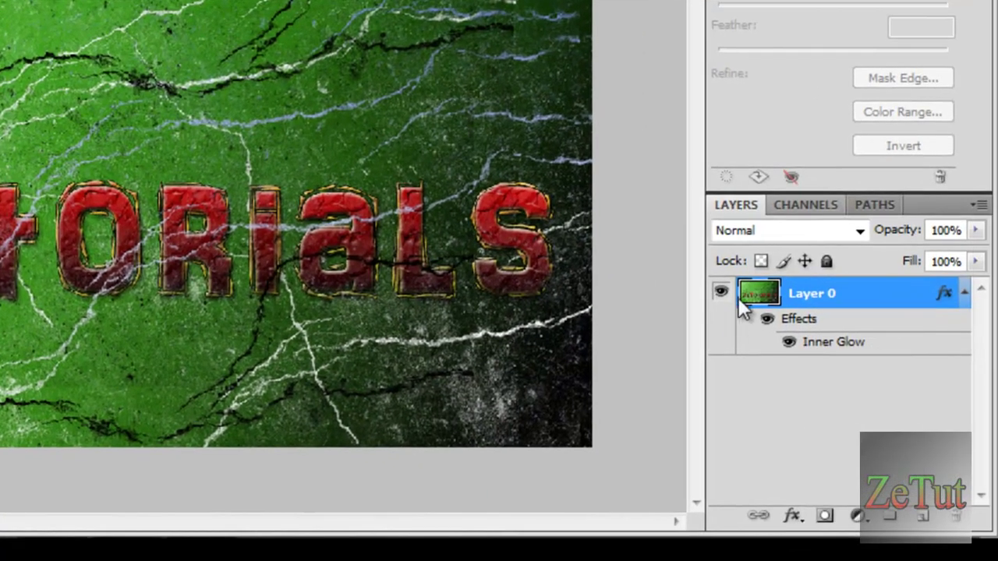
- Give Layer 0 a black Normal-mode Inner Glow at 75% opacity, larger size and 12% choke
right_click(767, 296)
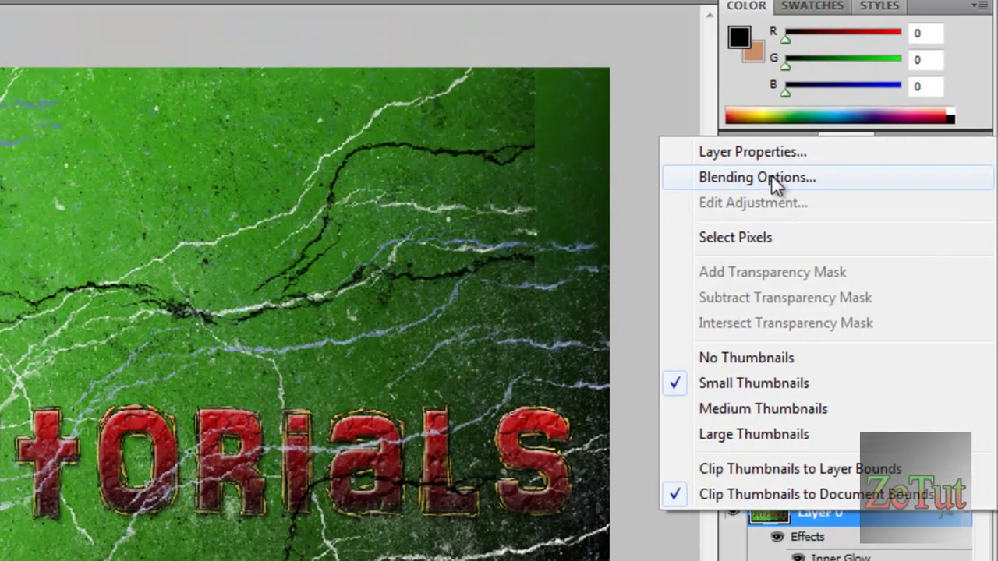
click(761, 117)
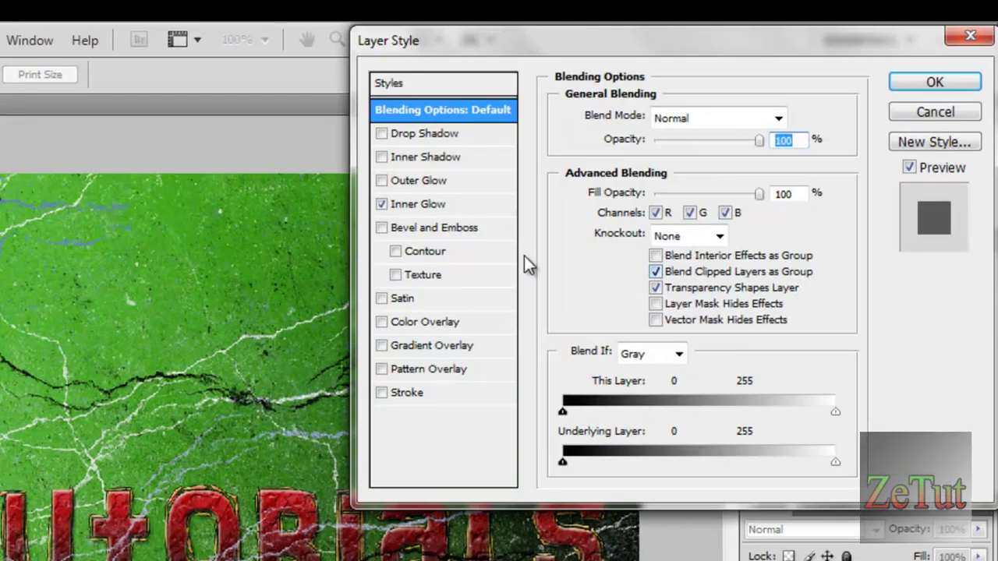
click(415, 205)
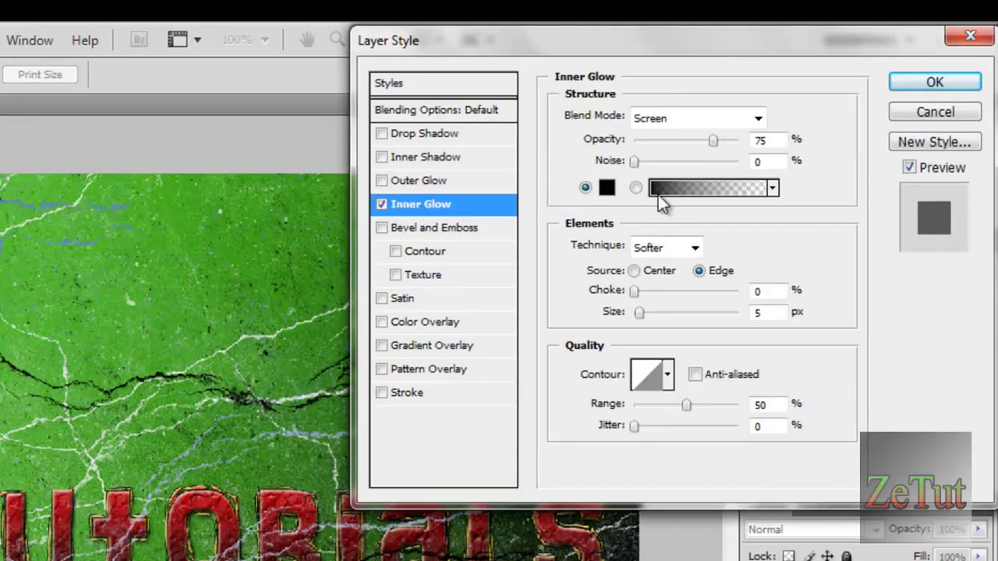
click(665, 123)
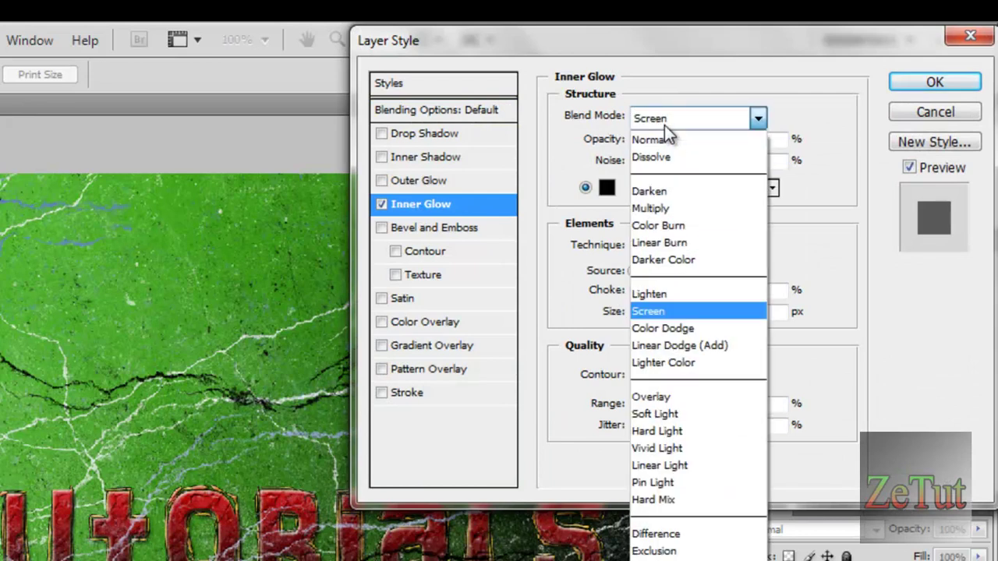
click(664, 139)
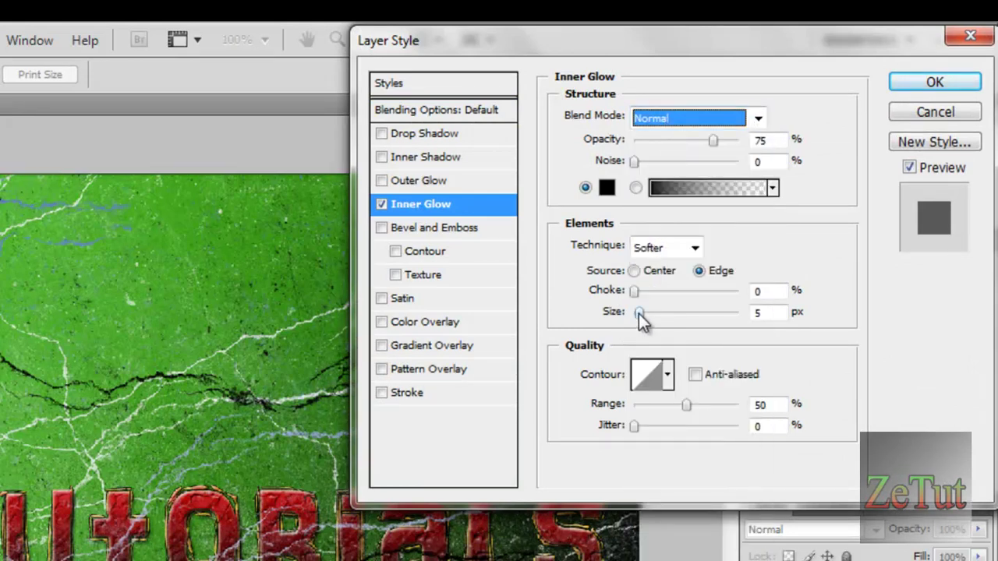
drag(639, 314, 663, 328)
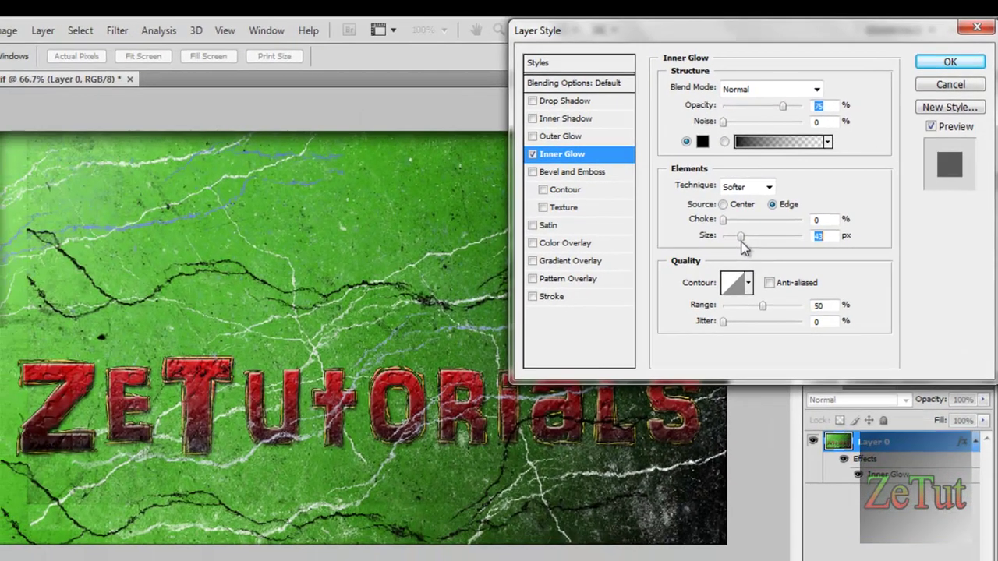
drag(743, 246, 769, 225)
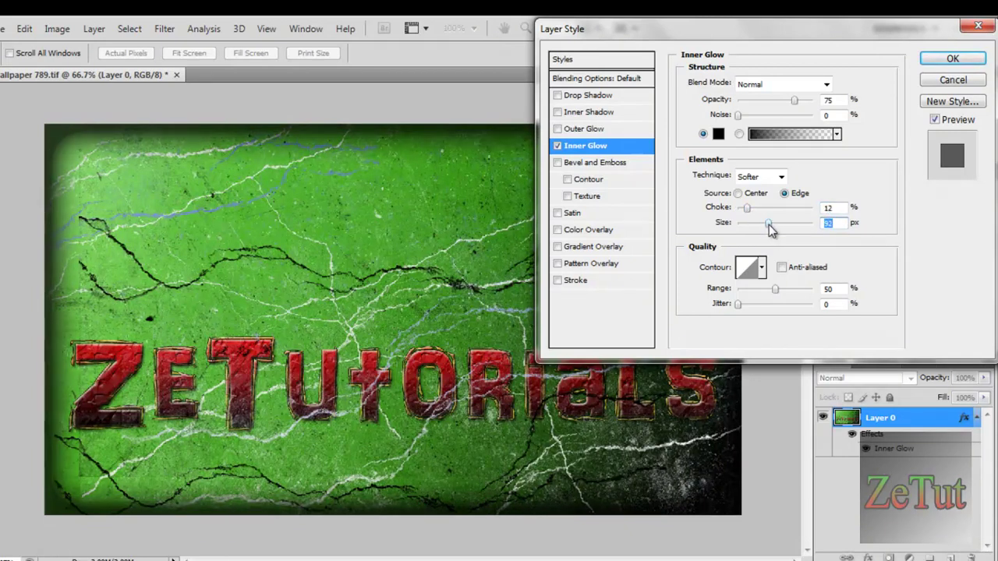
click(937, 61)
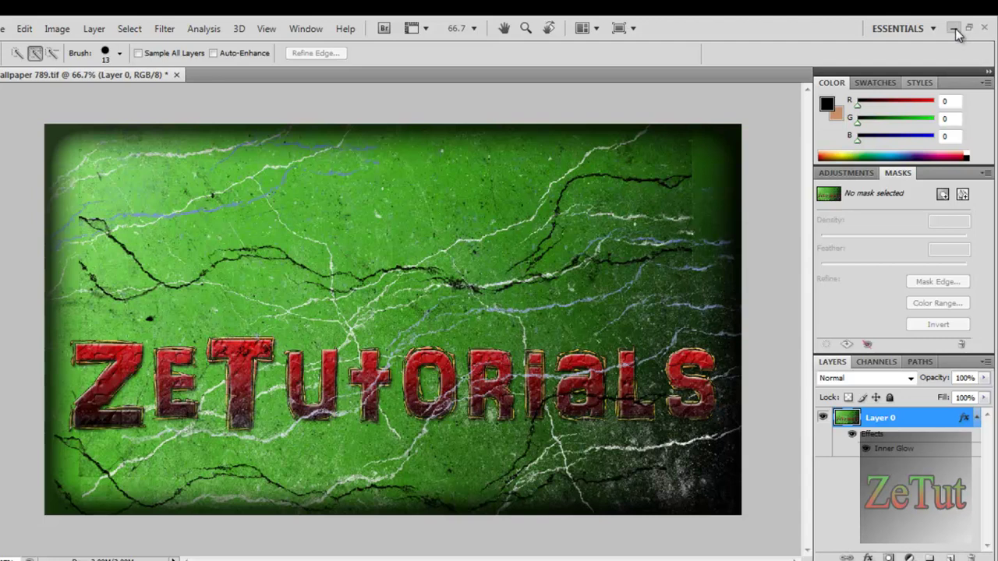
- Minimize Photoshop and the browser, then save Wallpaper 789.tif with Ctrl+S
click(953, 28)
click(925, 24)
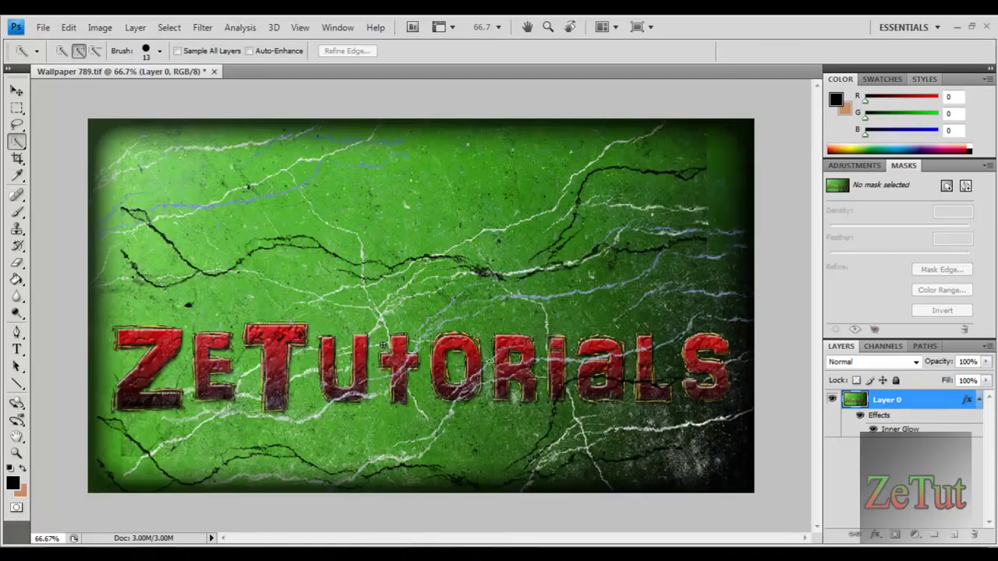
key(ctrl+s)
- Apply Wallpaper 789 from the Banners folder as the desktop background, then close the folder
click(959, 26)
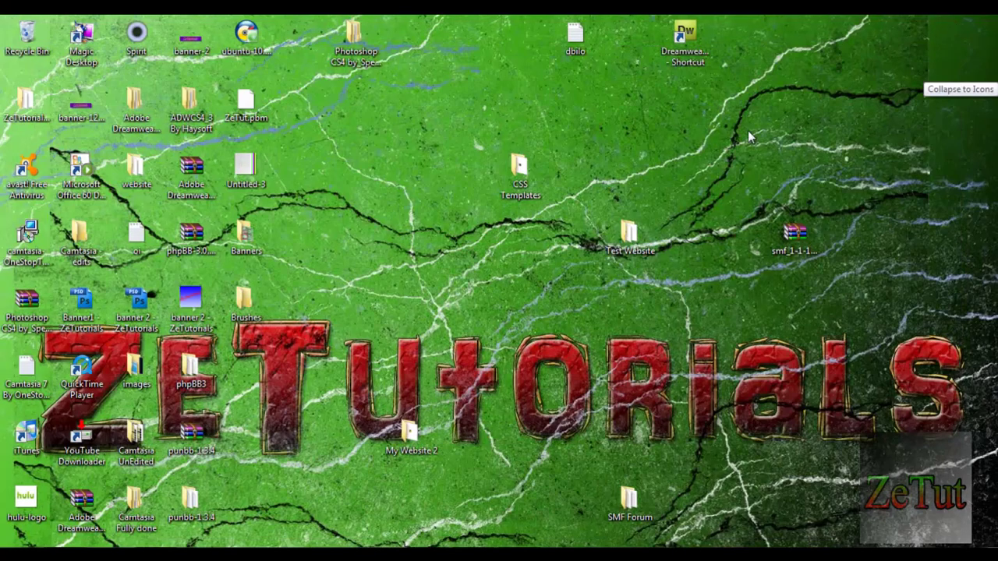
double_click(247, 238)
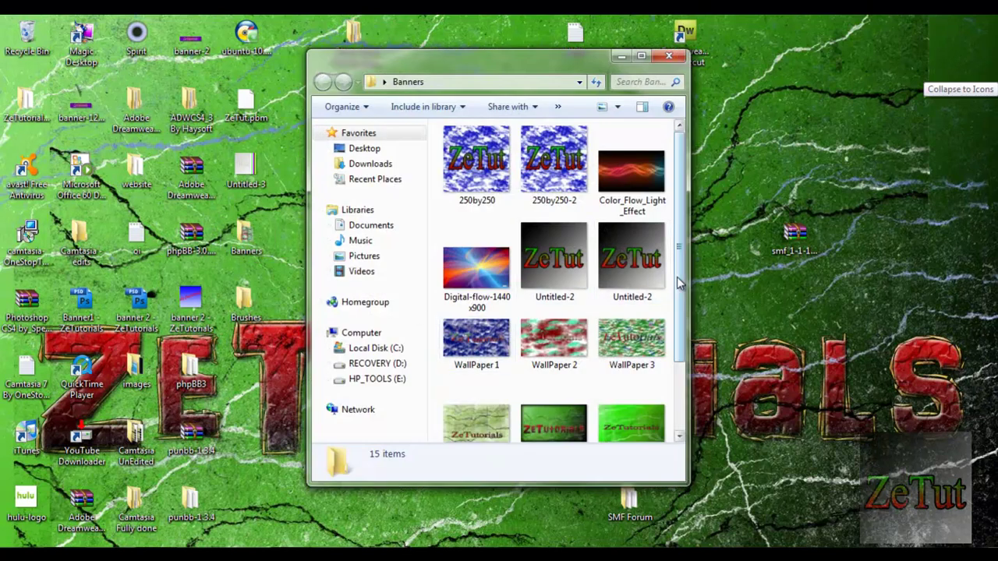
scroll(594, 321, down, 3)
click(560, 314)
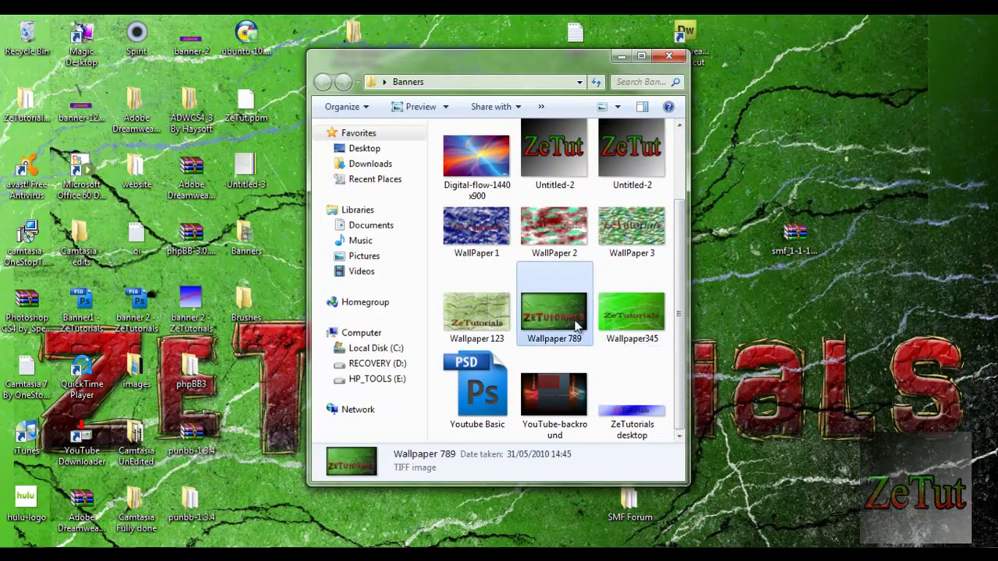
right_click(572, 316)
click(633, 199)
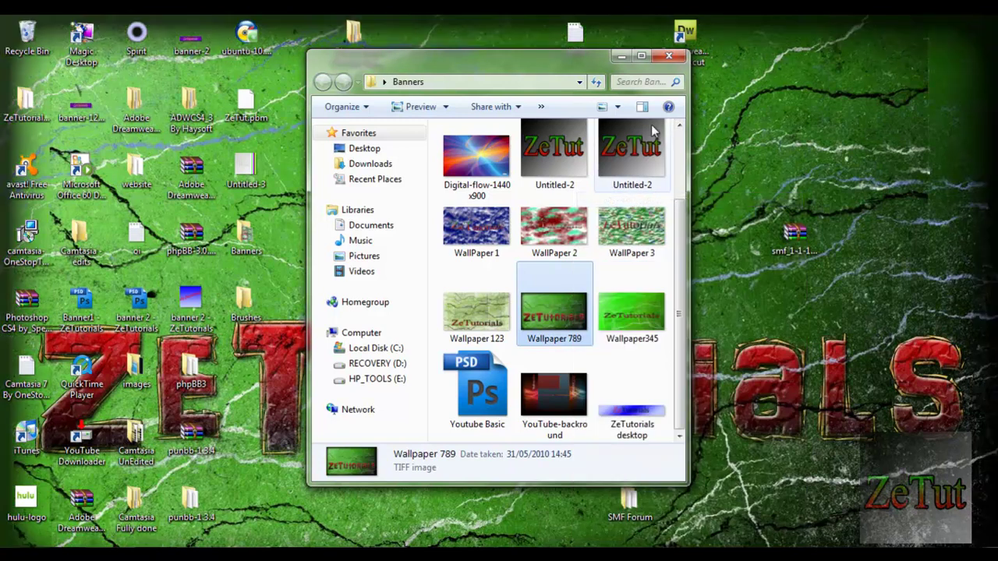
click(668, 56)
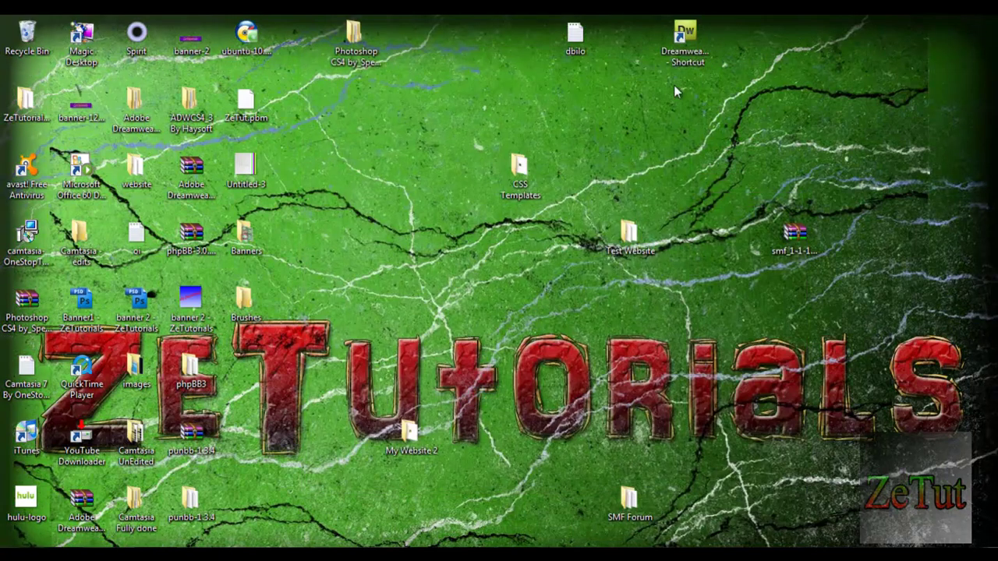
- Bring up the desktop's View submenu showing the Show desktop icons option
right_click(699, 208)
mouse_move(729, 220)
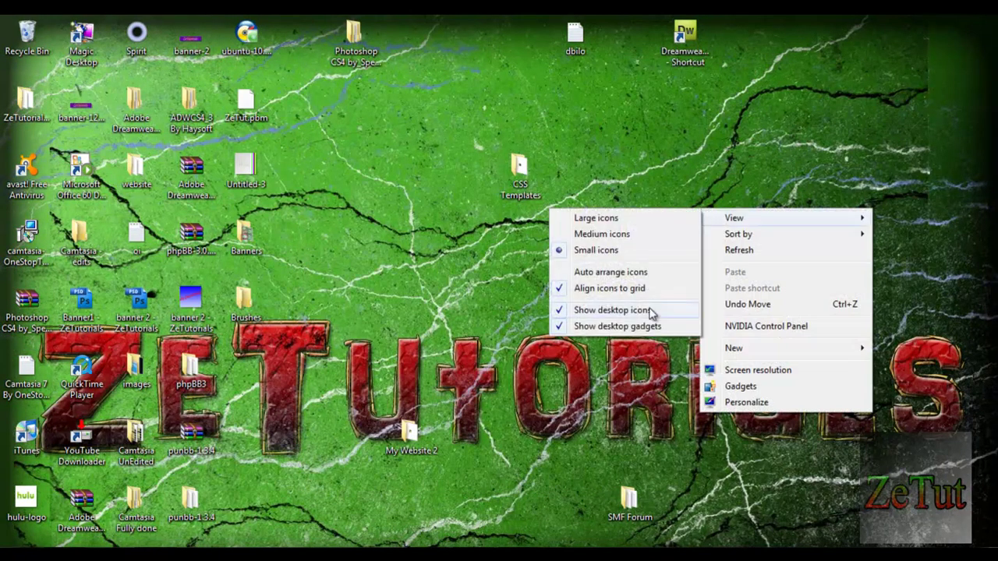